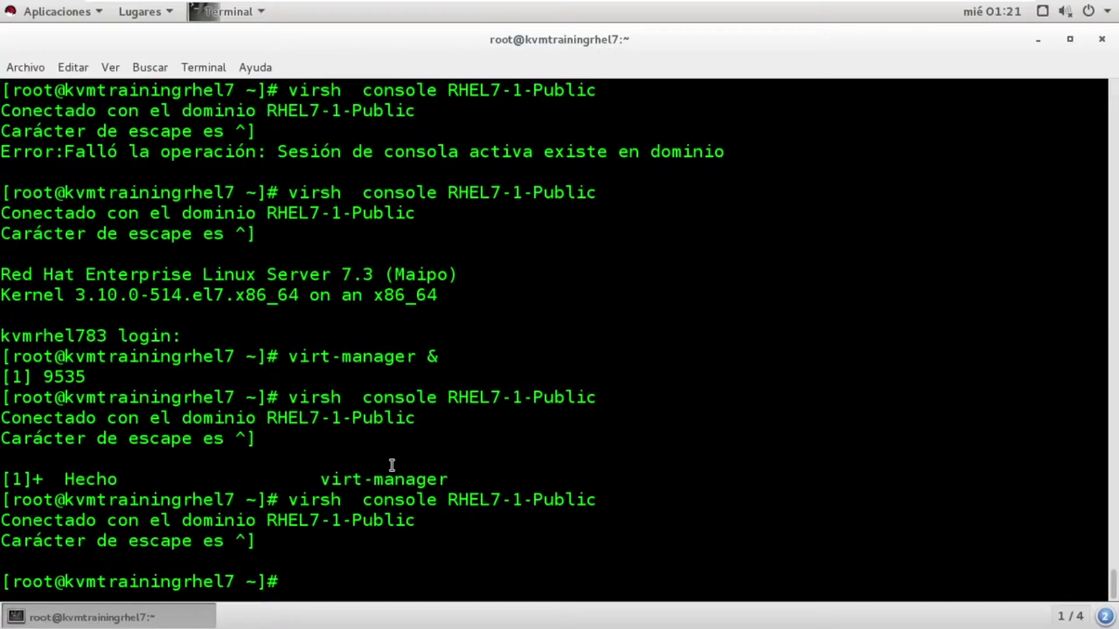
Clear the terminal and launch virt-manager as a background process
{"action": "key", "text": "ctrl+l"}
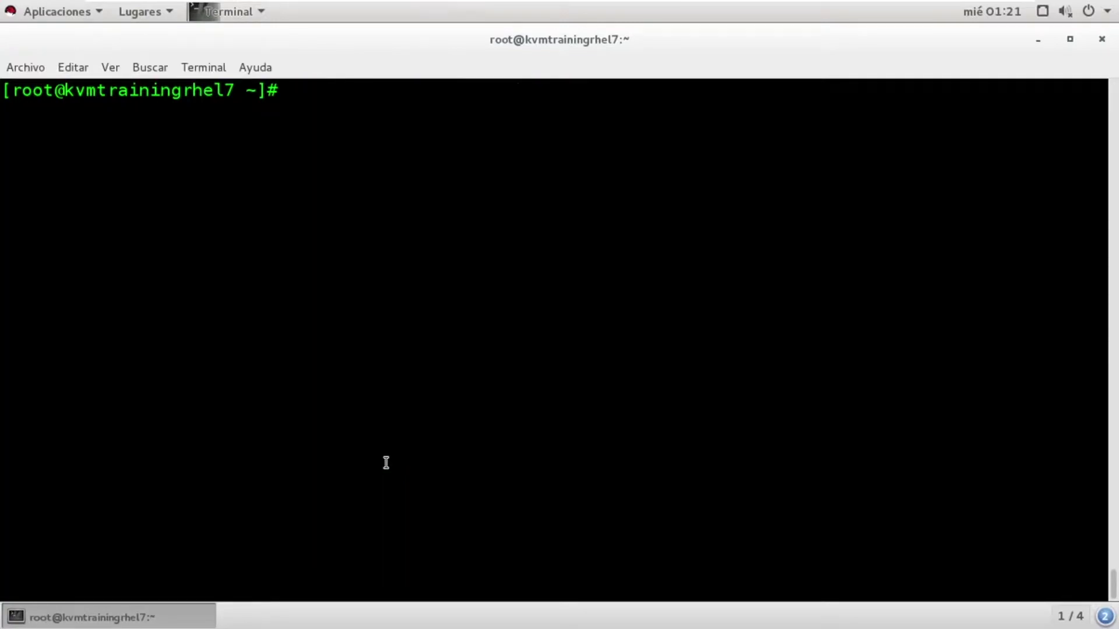
{"action": "type", "text": "virt-manager &"}
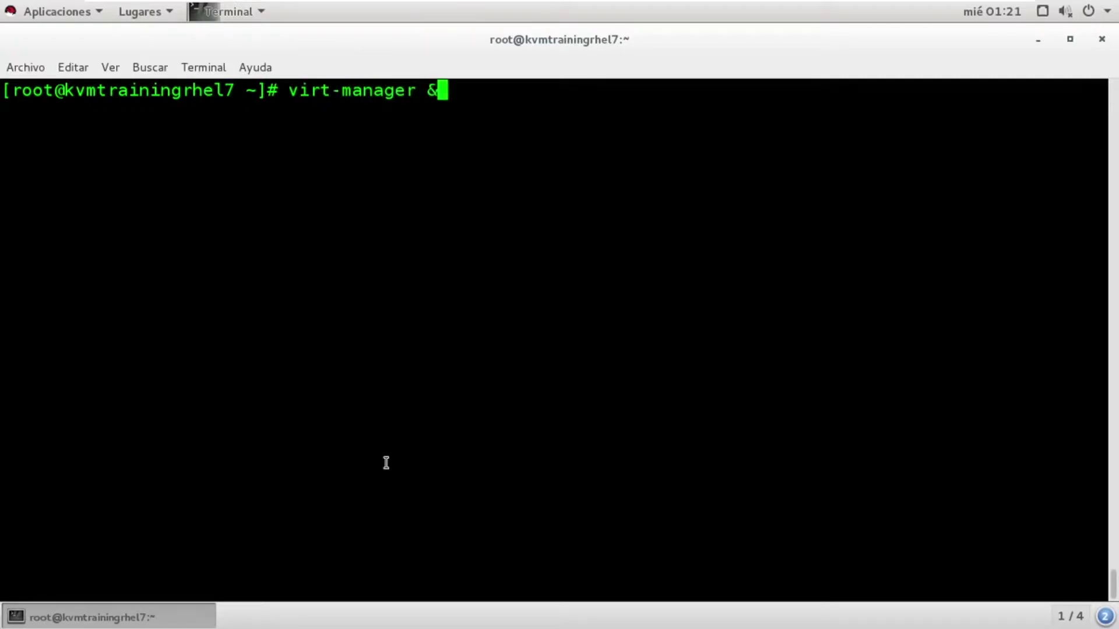
{"action": "key", "text": "Return"}
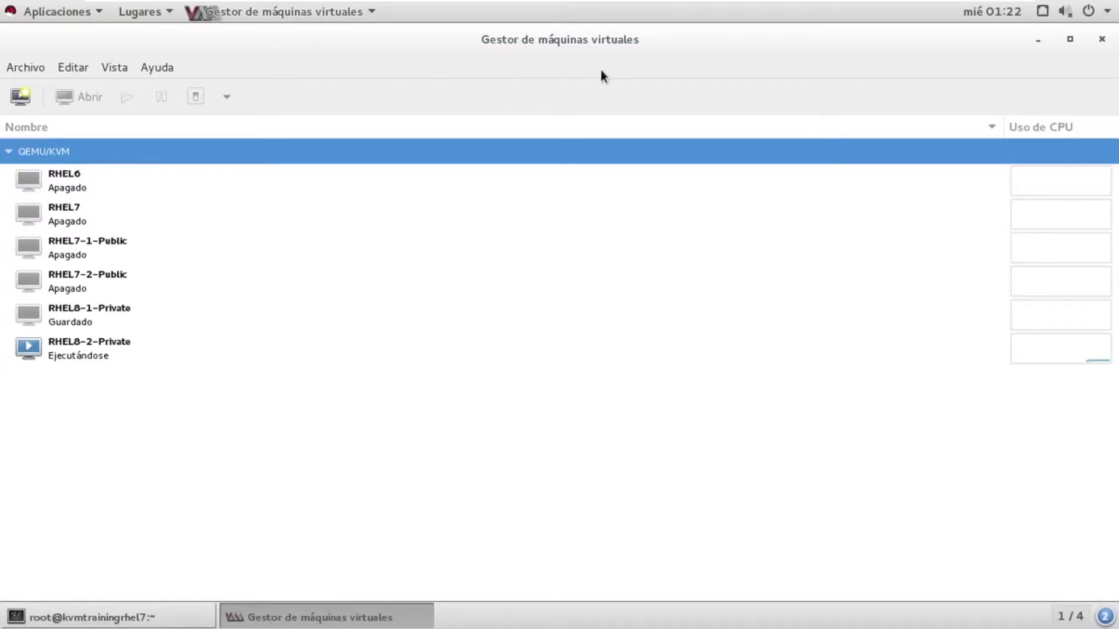
Look over the add-connection dialog with the remote host option enabled, then cancel it
{"action": "left_click", "coordinate": [37, 71]}
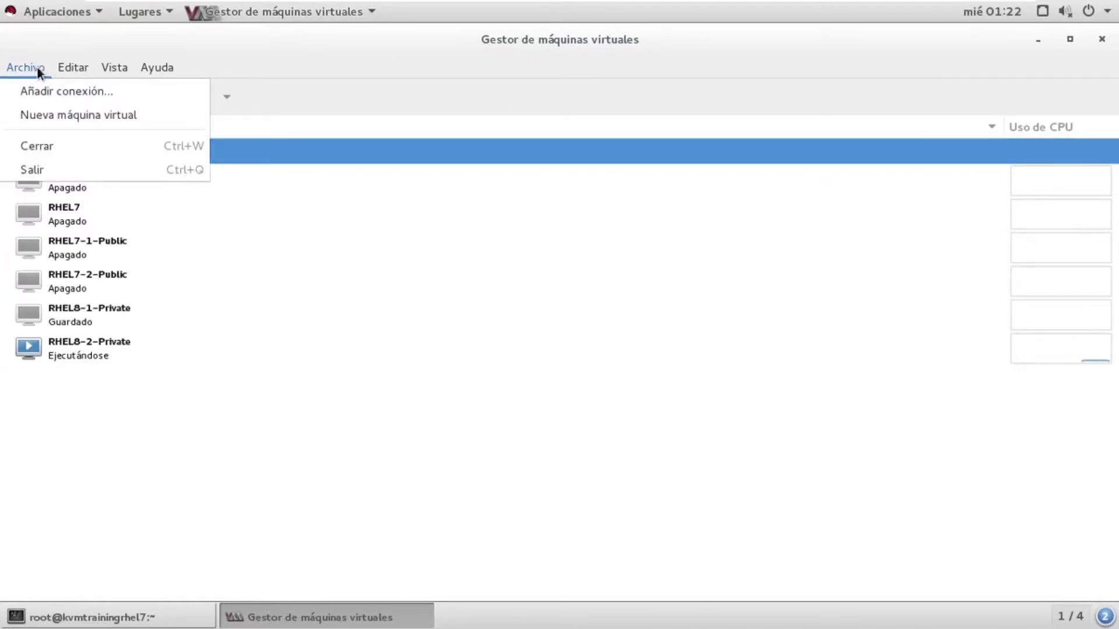
{"action": "mouse_move", "coordinate": [121, 71]}
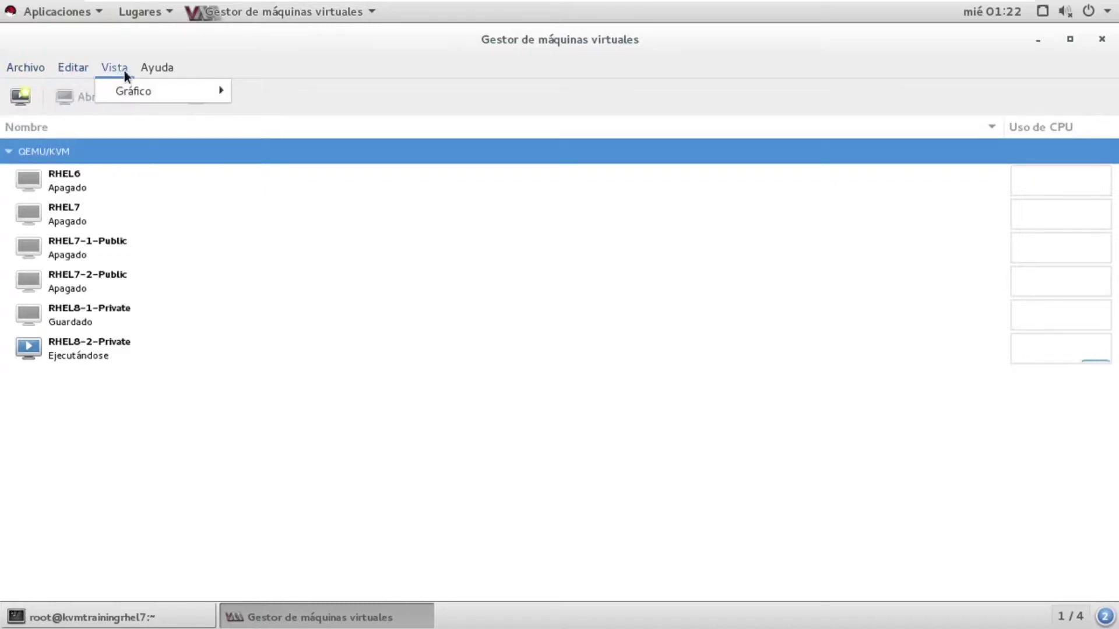
{"action": "mouse_move", "coordinate": [30, 76]}
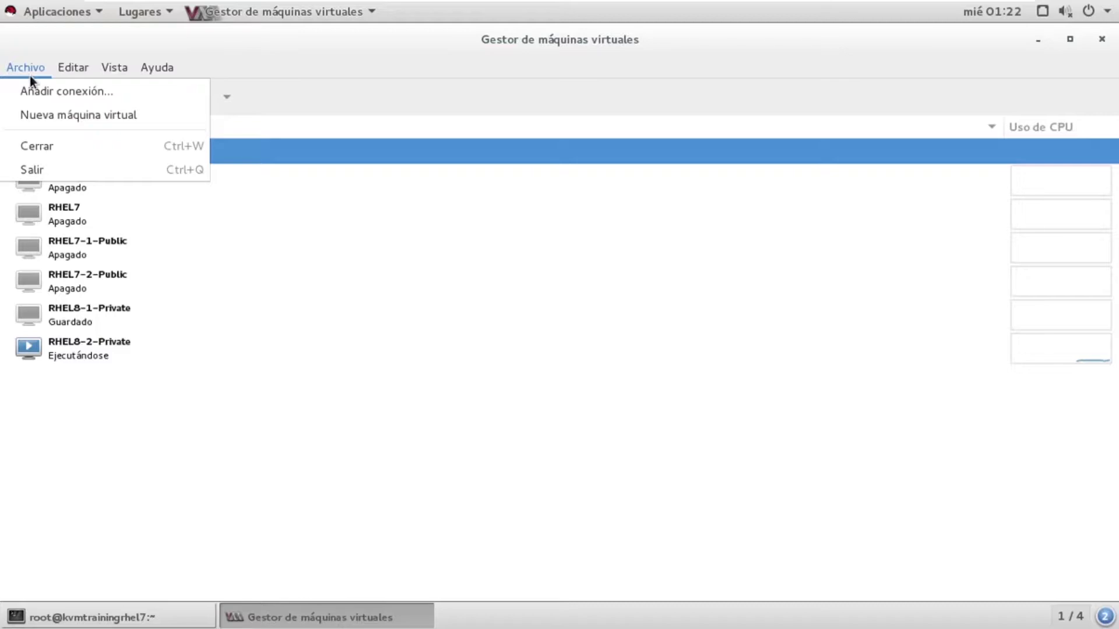
{"action": "left_click", "coordinate": [53, 95]}
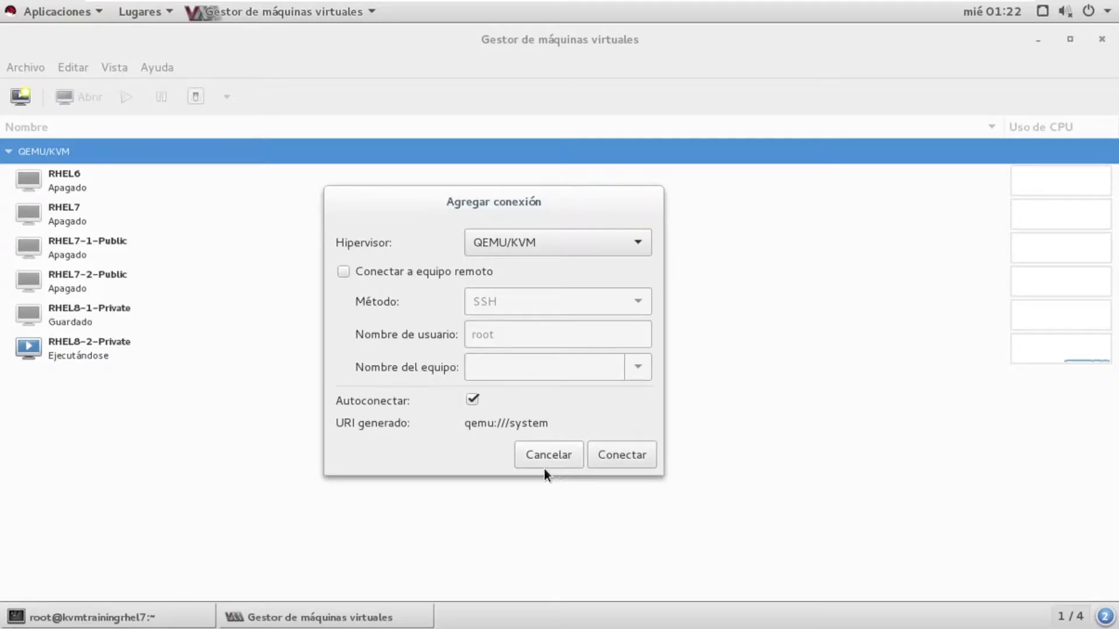
{"action": "left_click", "coordinate": [439, 270]}
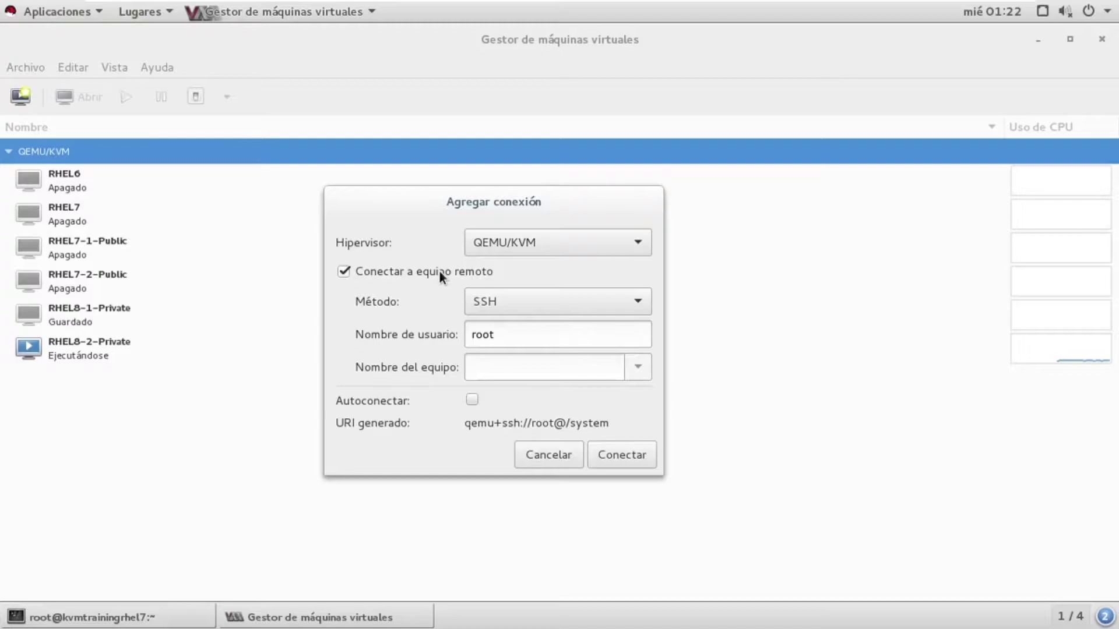
{"action": "left_click", "coordinate": [568, 452]}
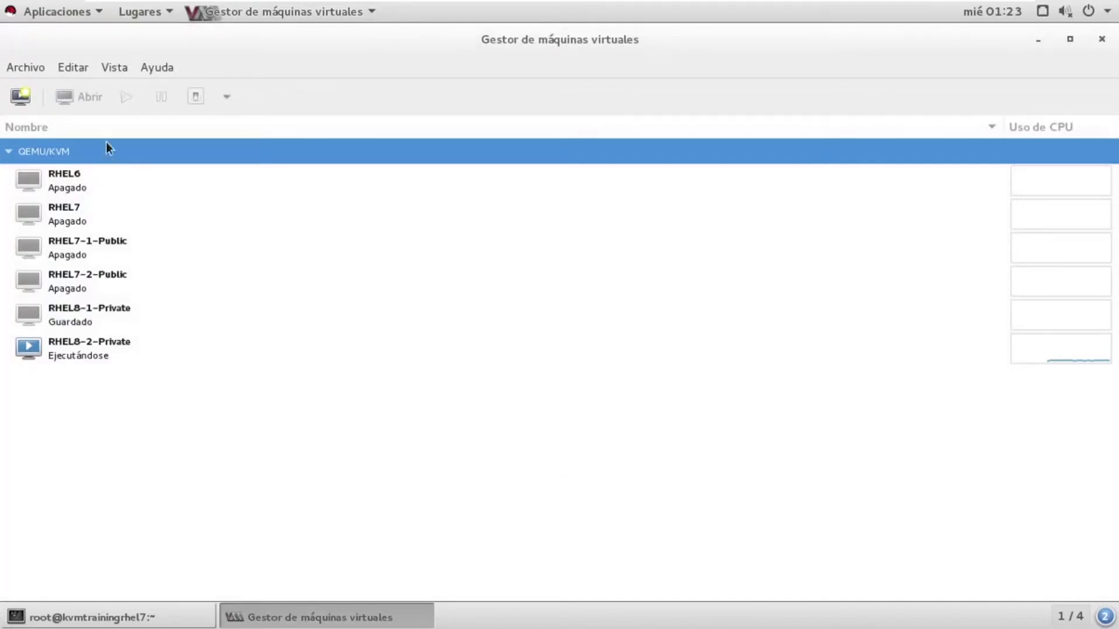
Open the connection details of QEMU/KVM and show its virtual networks
{"action": "left_click", "coordinate": [29, 69]}
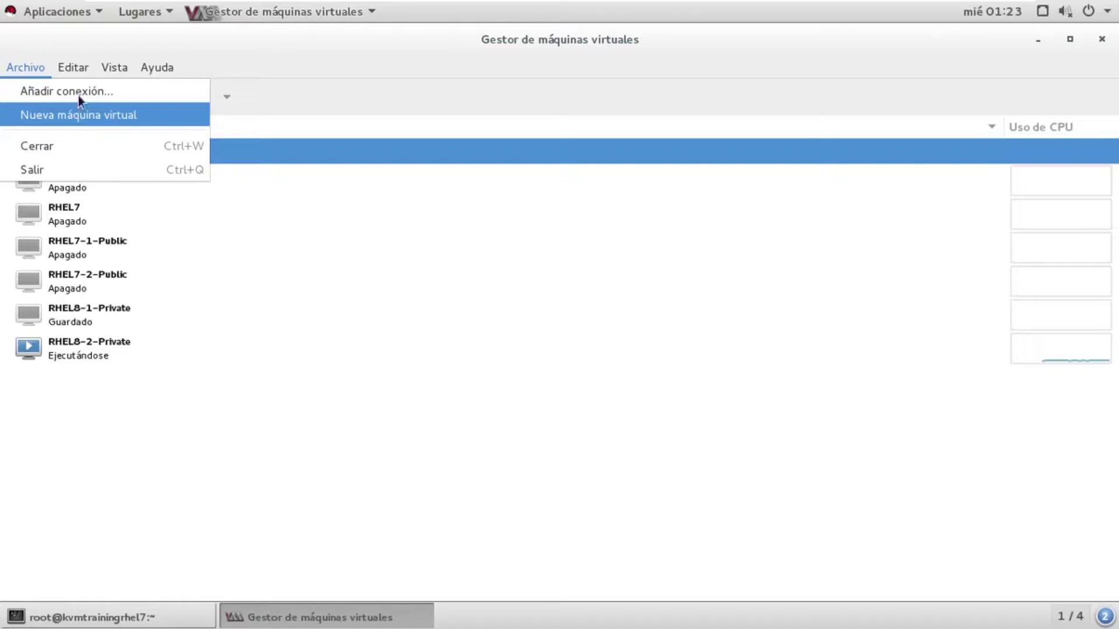
{"action": "left_click", "coordinate": [72, 72]}
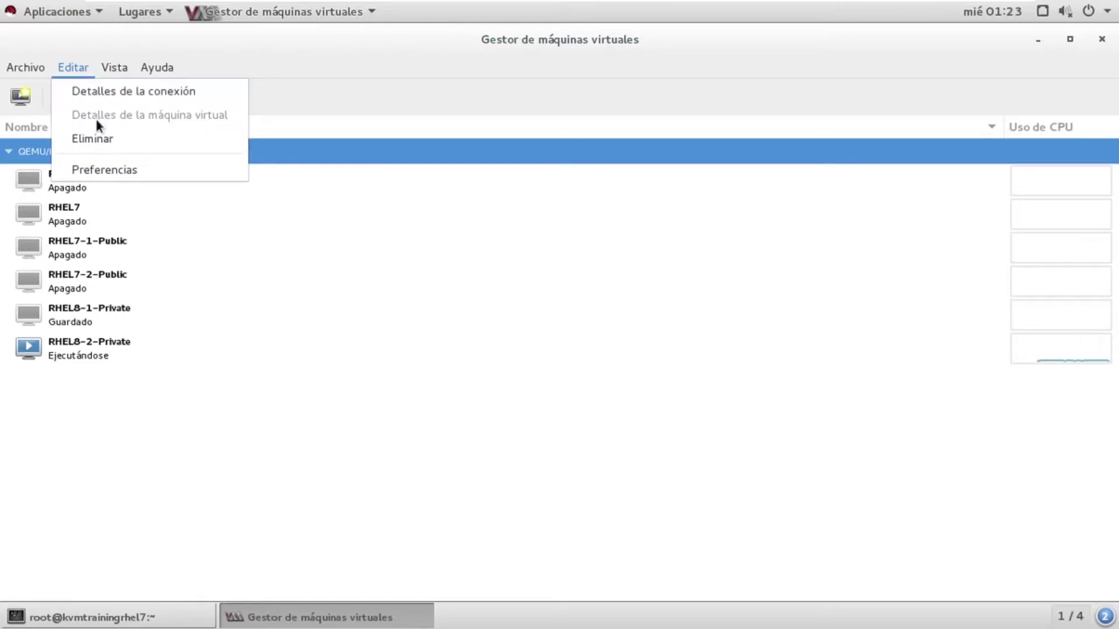
{"action": "left_click", "coordinate": [98, 98]}
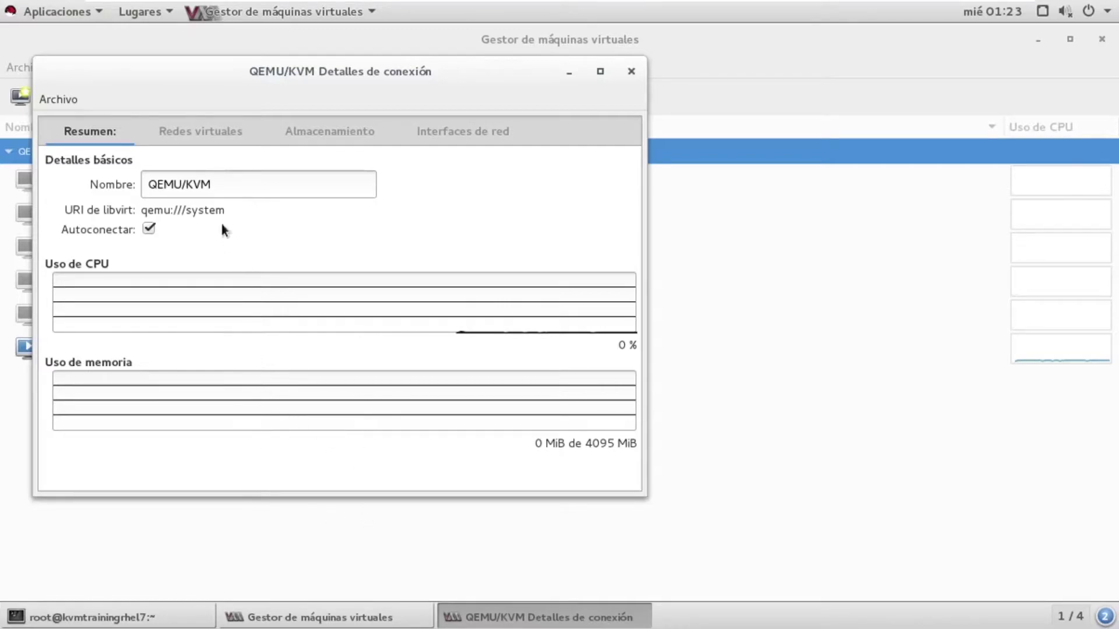
{"action": "left_click", "coordinate": [203, 140]}
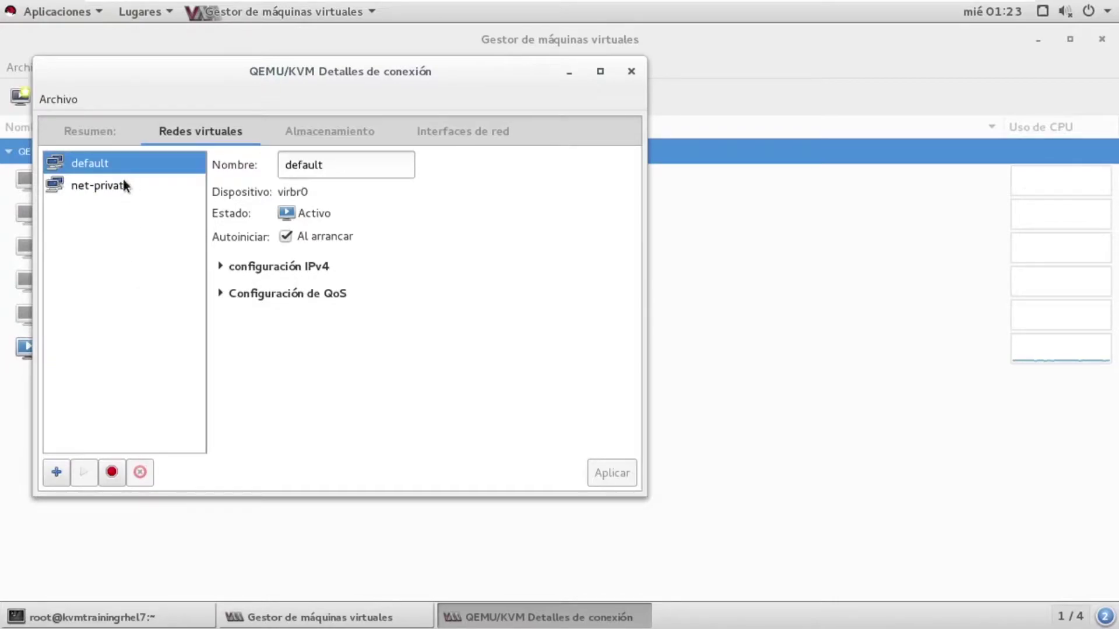
Examine the IPv4 and QoS configuration of the net-private virtual network
{"action": "left_click", "coordinate": [103, 184]}
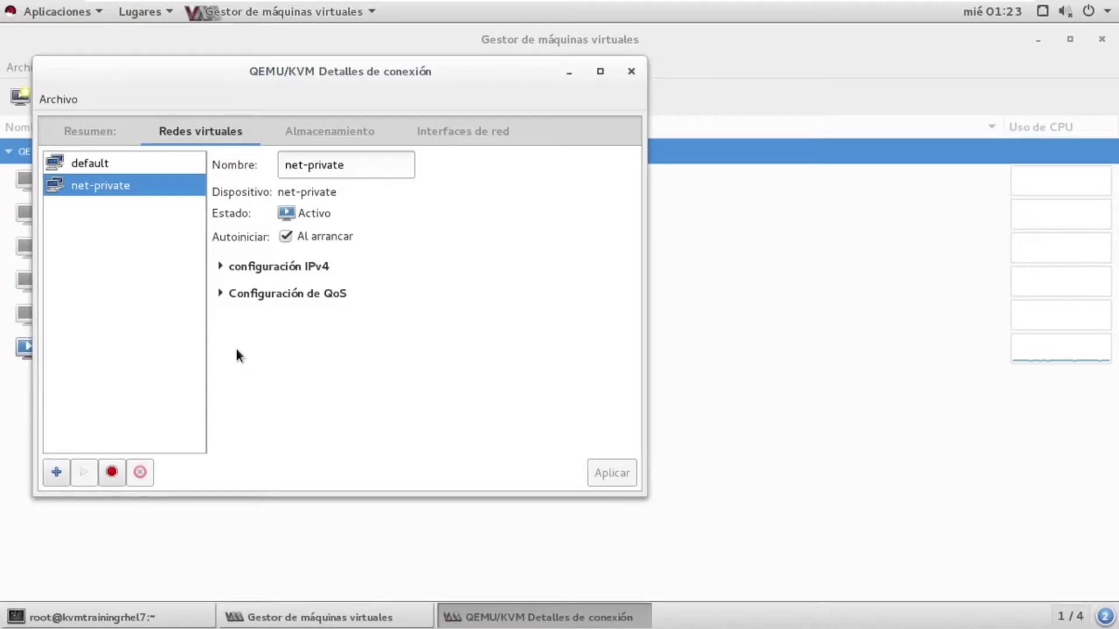
{"action": "left_click", "coordinate": [219, 267]}
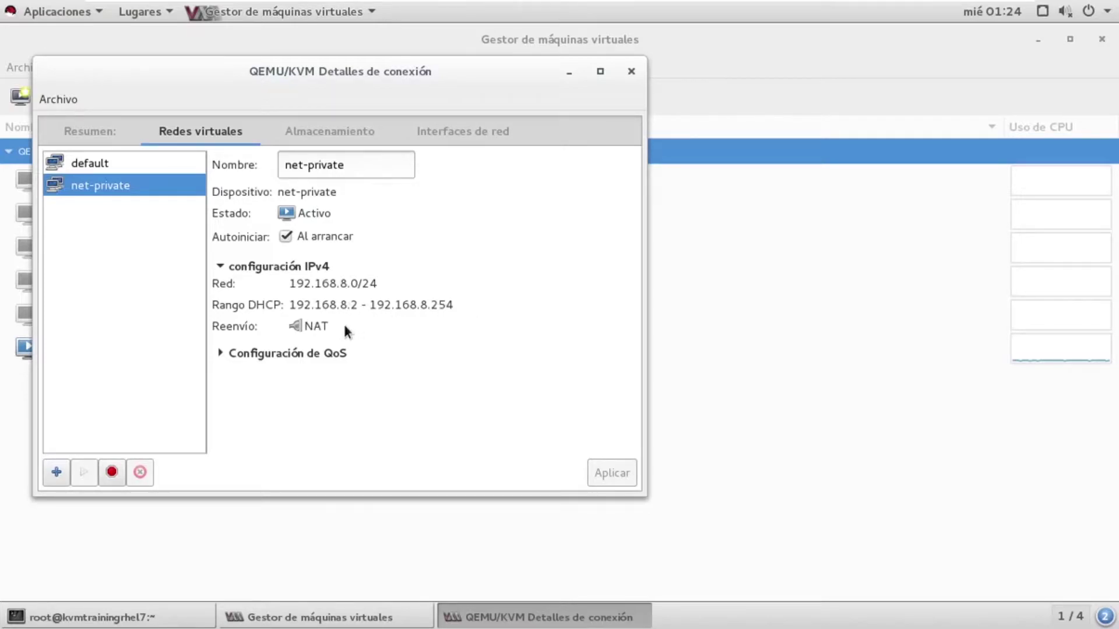
{"action": "left_click", "coordinate": [221, 353]}
{"action": "left_click", "coordinate": [224, 351]}
Start creating a new virtual network named prueba-net and continue to its IPv4 settings
{"action": "left_click", "coordinate": [58, 467]}
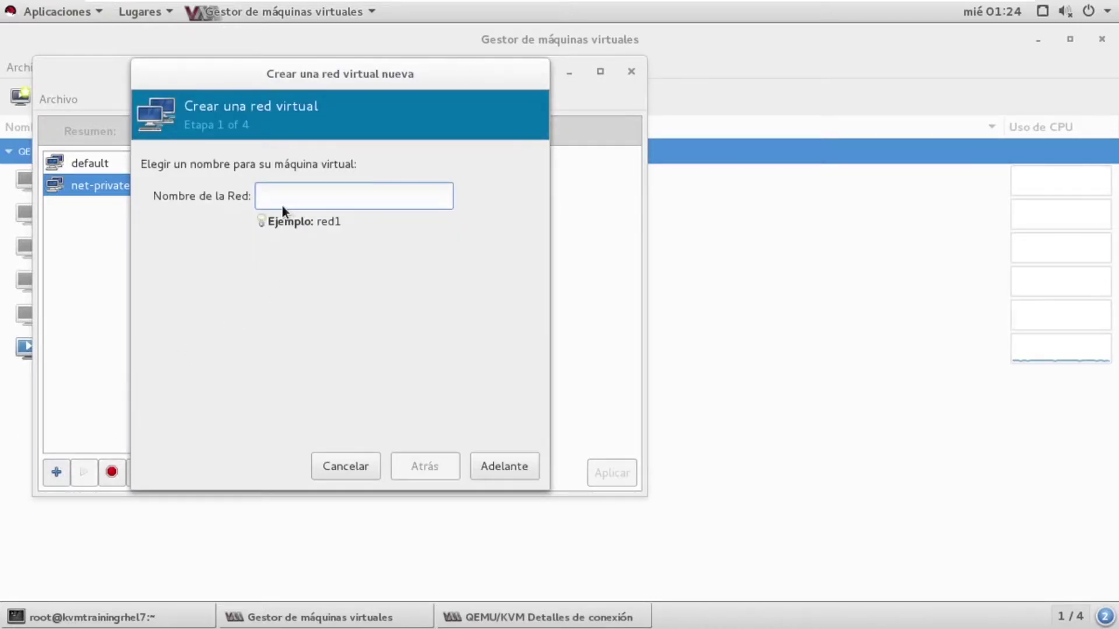
{"action": "type", "text": "prueba-net"}
{"action": "left_click", "coordinate": [500, 462]}
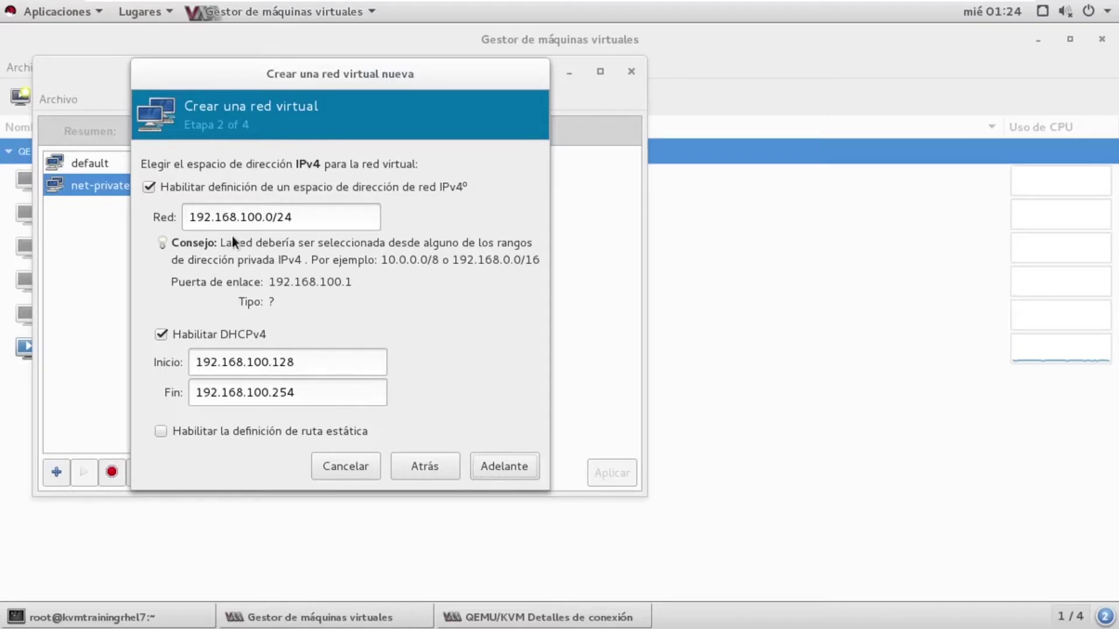
Set the new network's IPv4 address space to 192.168.10.0/24 and advance to the physical network connection settings
{"action": "left_click", "coordinate": [248, 224]}
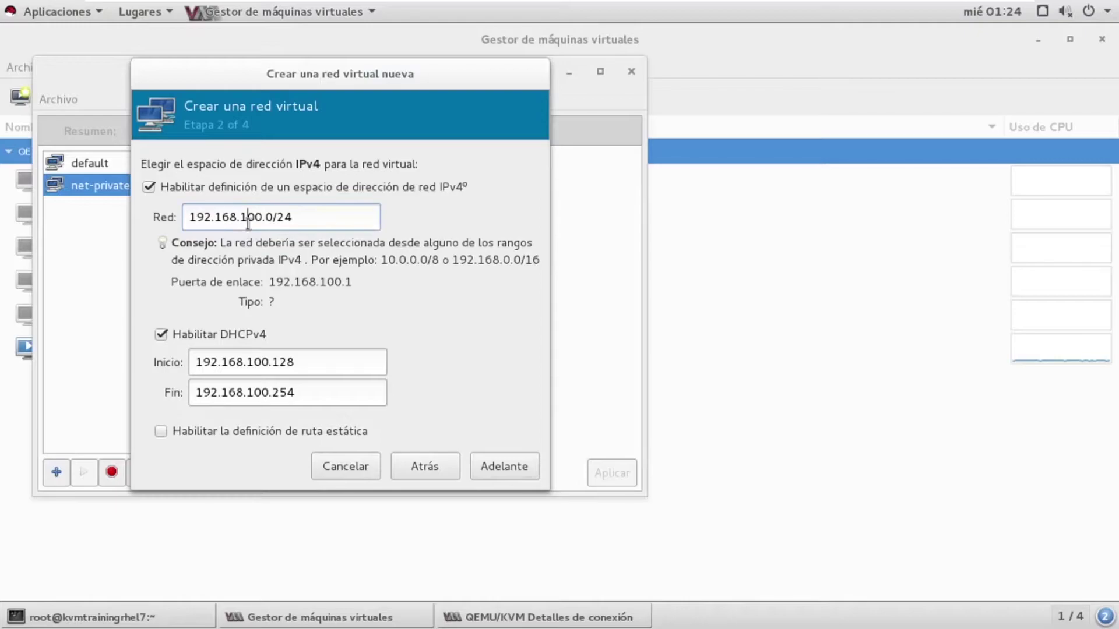
{"action": "key", "text": "Right"}
{"action": "key", "text": "Delete"}
{"action": "key", "text": "Delete"}
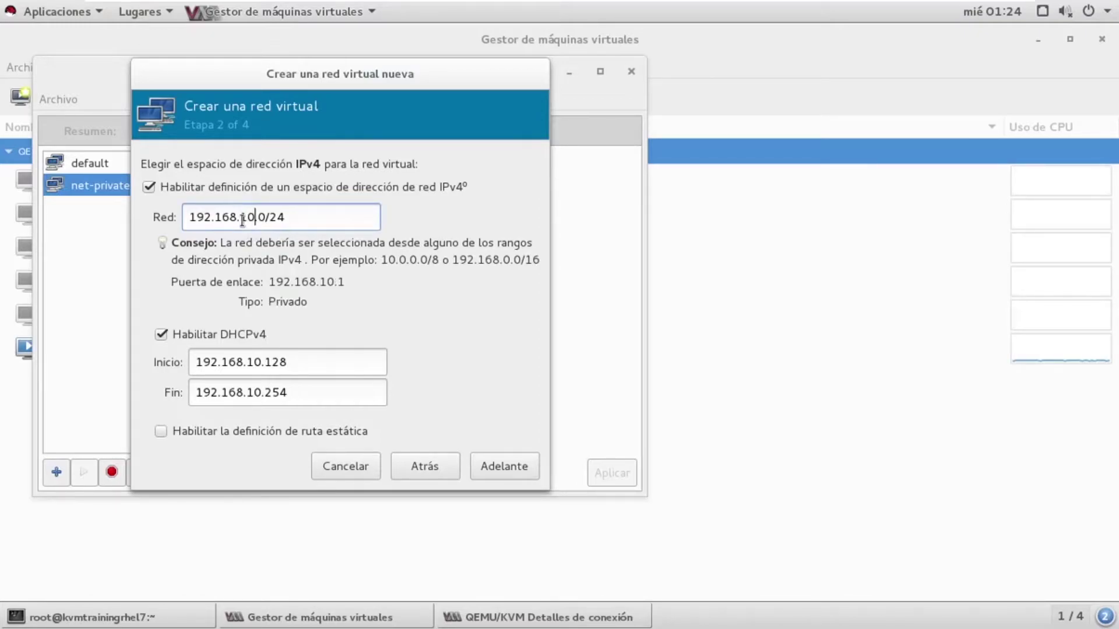
{"action": "type", "text": "10"}
{"action": "left_click", "coordinate": [498, 465]}
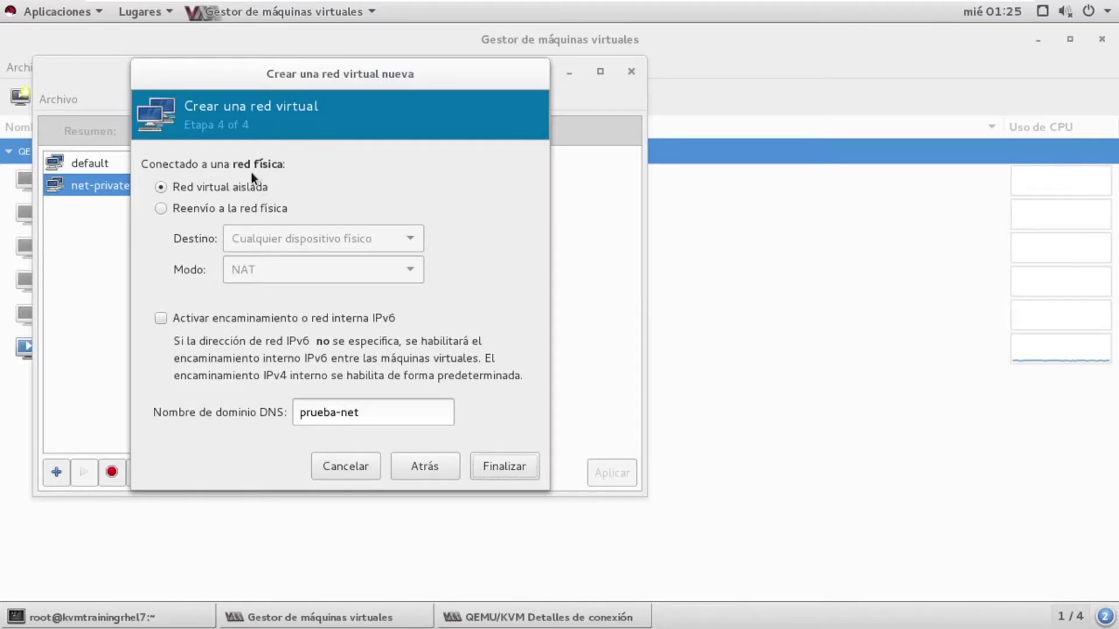
Try forwarding prueba-net to the physical network through any physical device in NAT mode
{"action": "left_click", "coordinate": [268, 208]}
{"action": "left_click", "coordinate": [316, 247]}
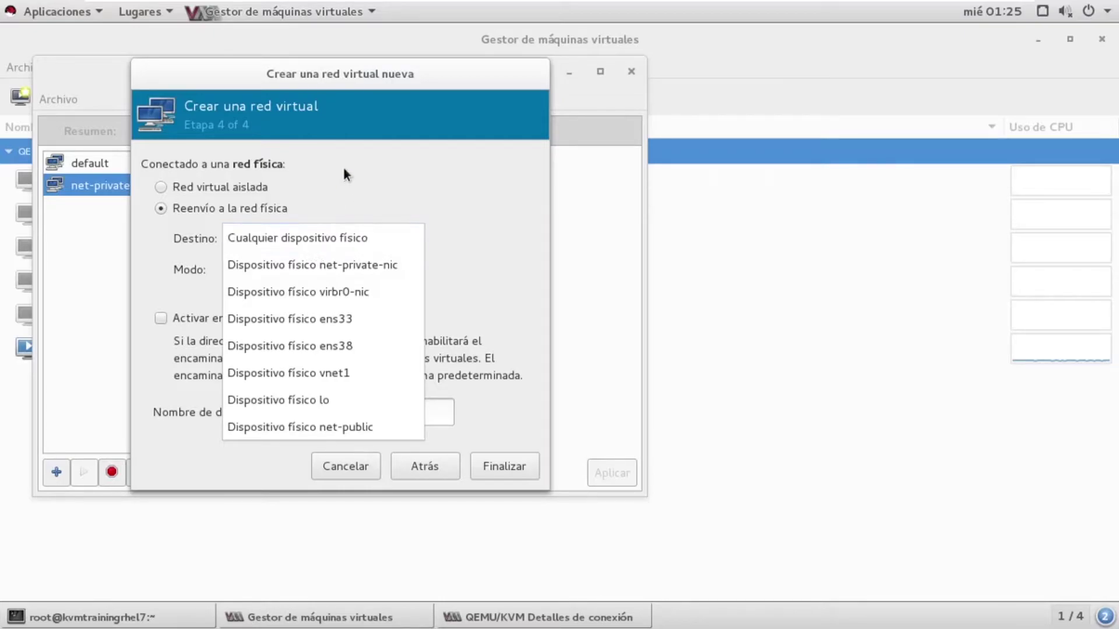
{"action": "left_click", "coordinate": [404, 201]}
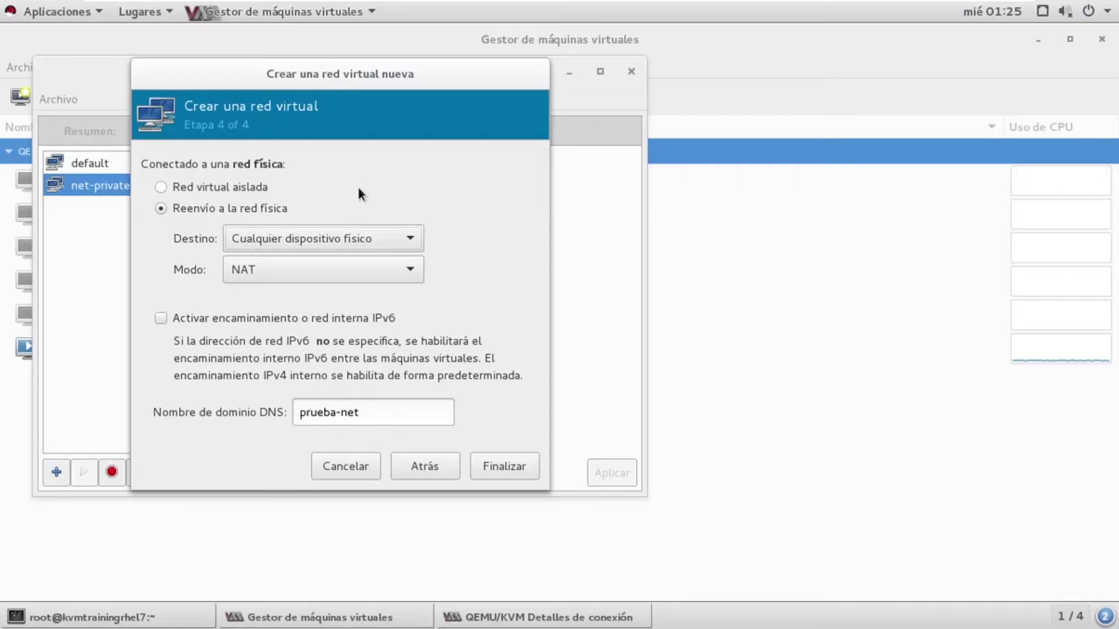
{"action": "left_click", "coordinate": [356, 244]}
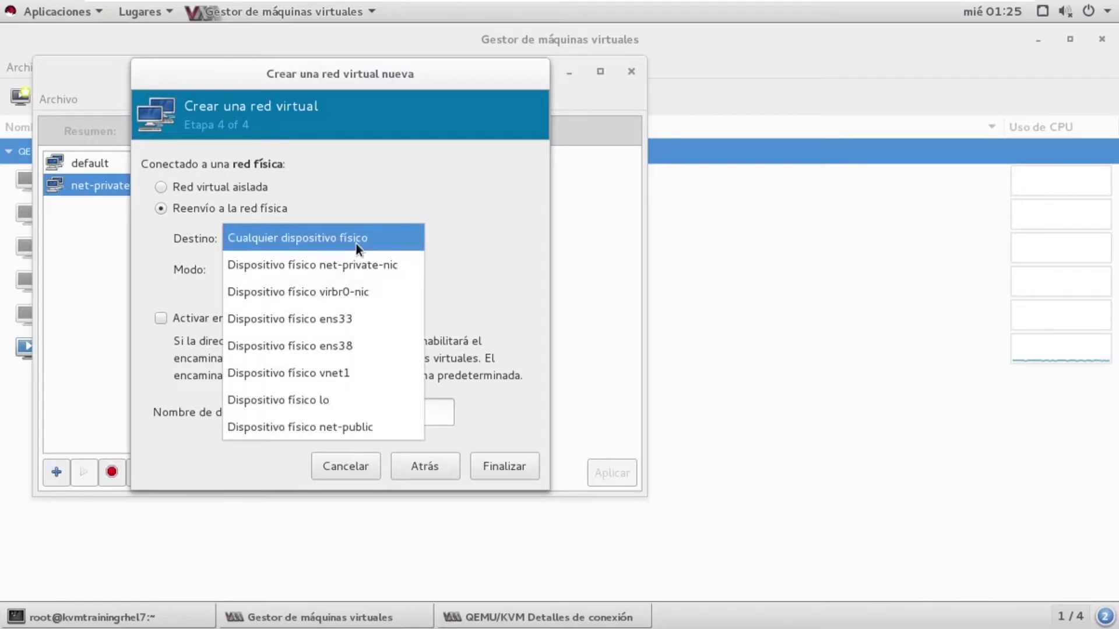
{"action": "left_click", "coordinate": [355, 244]}
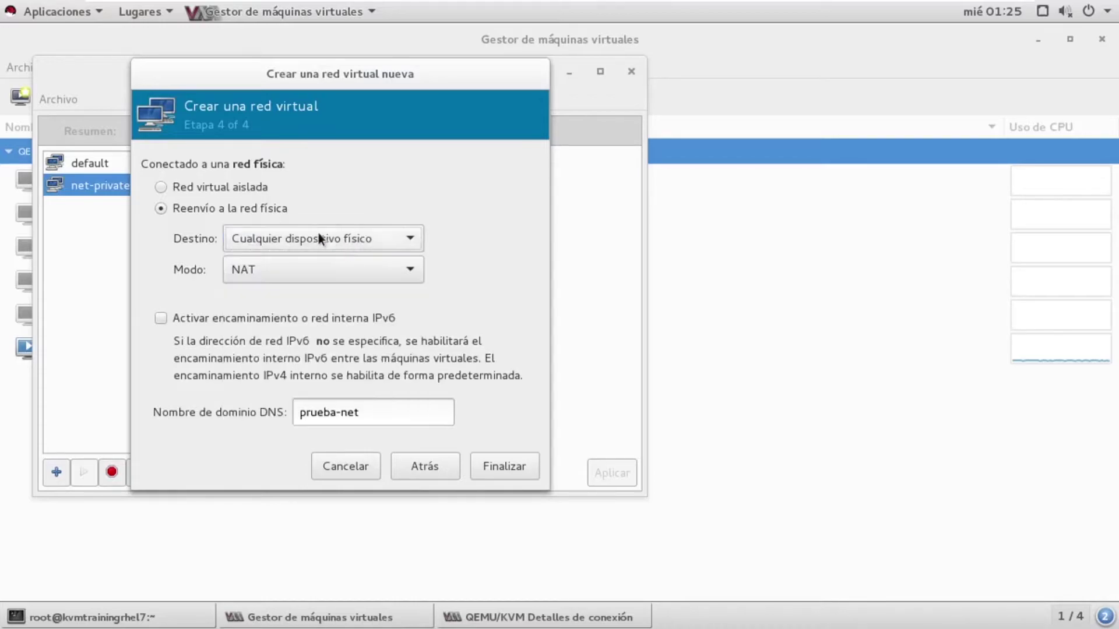
{"action": "left_click", "coordinate": [277, 259]}
{"action": "left_click", "coordinate": [276, 258]}
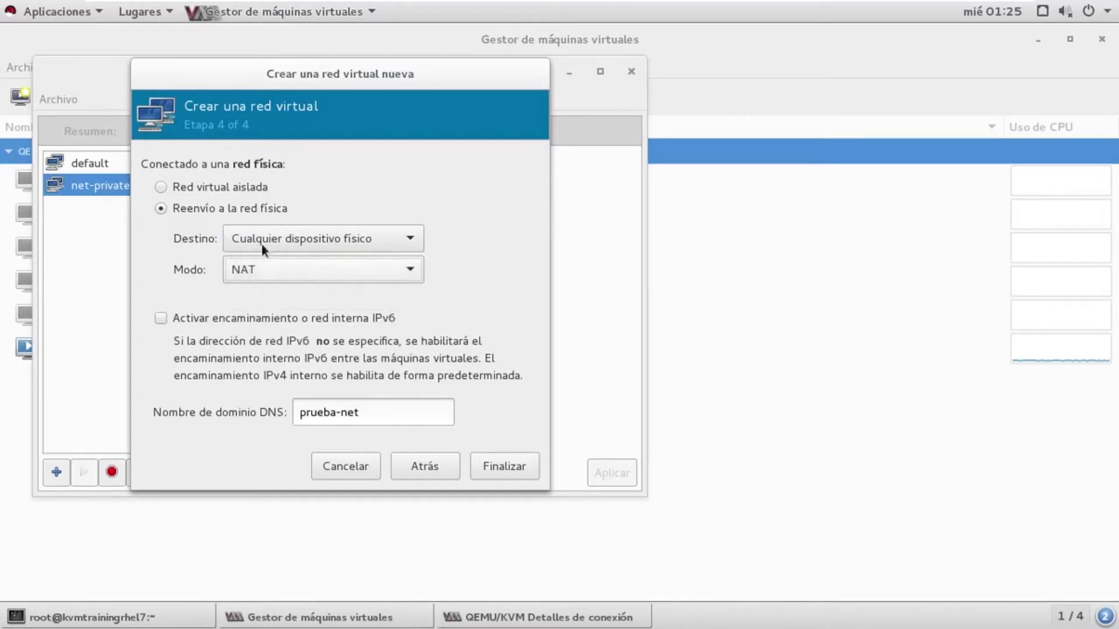
Make prueba-net an isolated virtual network, finish creating it, and display its details
{"action": "left_click", "coordinate": [207, 187]}
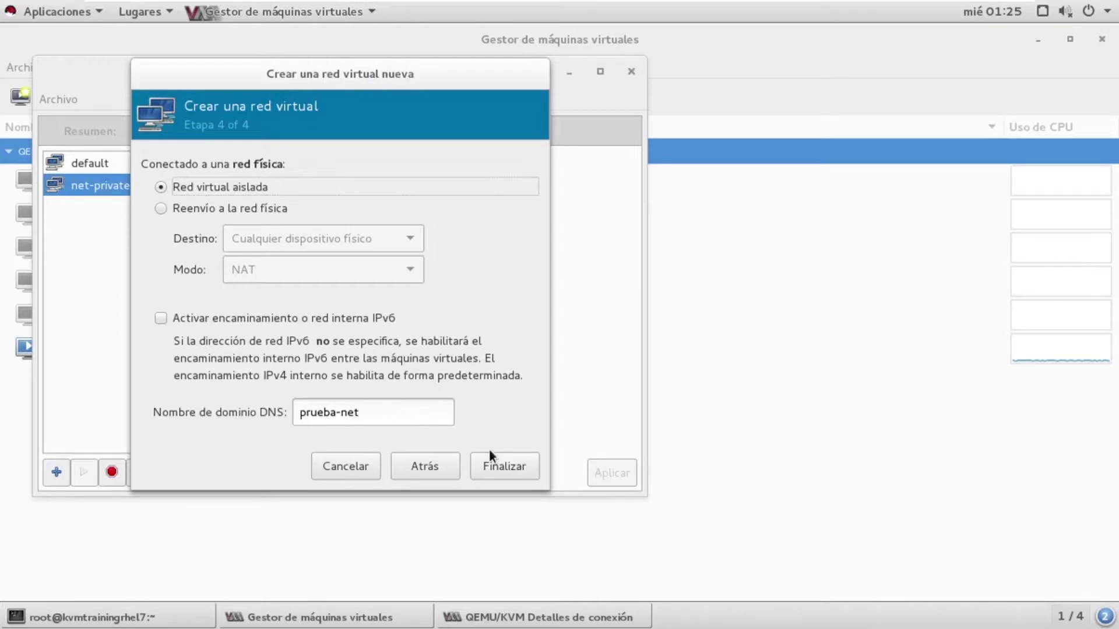
{"action": "left_click", "coordinate": [488, 474]}
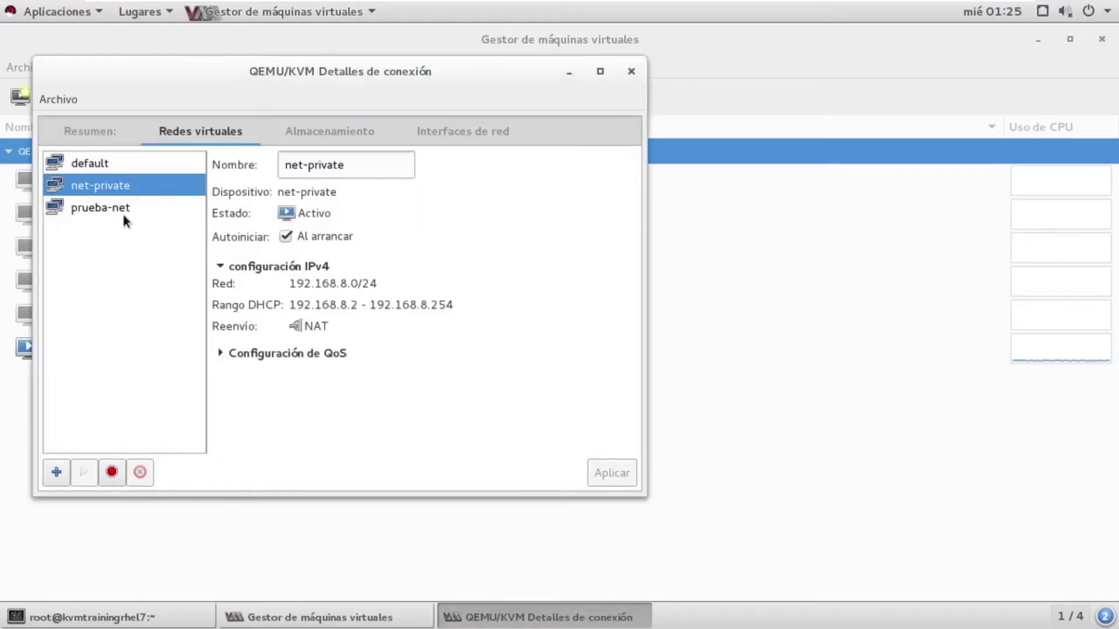
{"action": "left_click", "coordinate": [115, 204]}
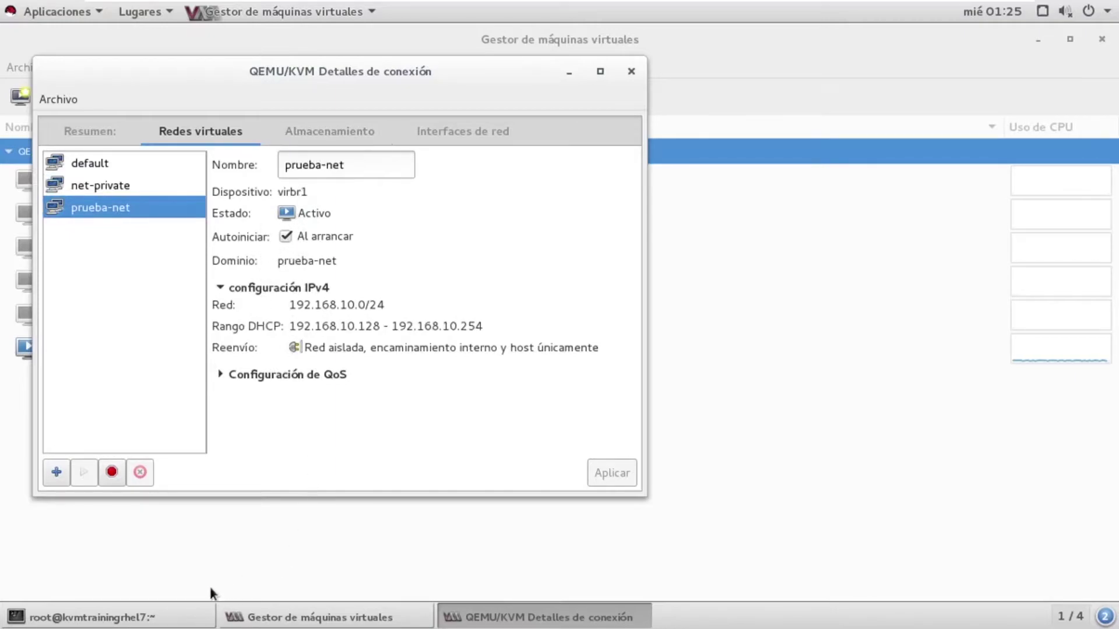
Switch to the terminal and list the host's network bridges with brctl show on a cleared screen
{"action": "left_click", "coordinate": [178, 616]}
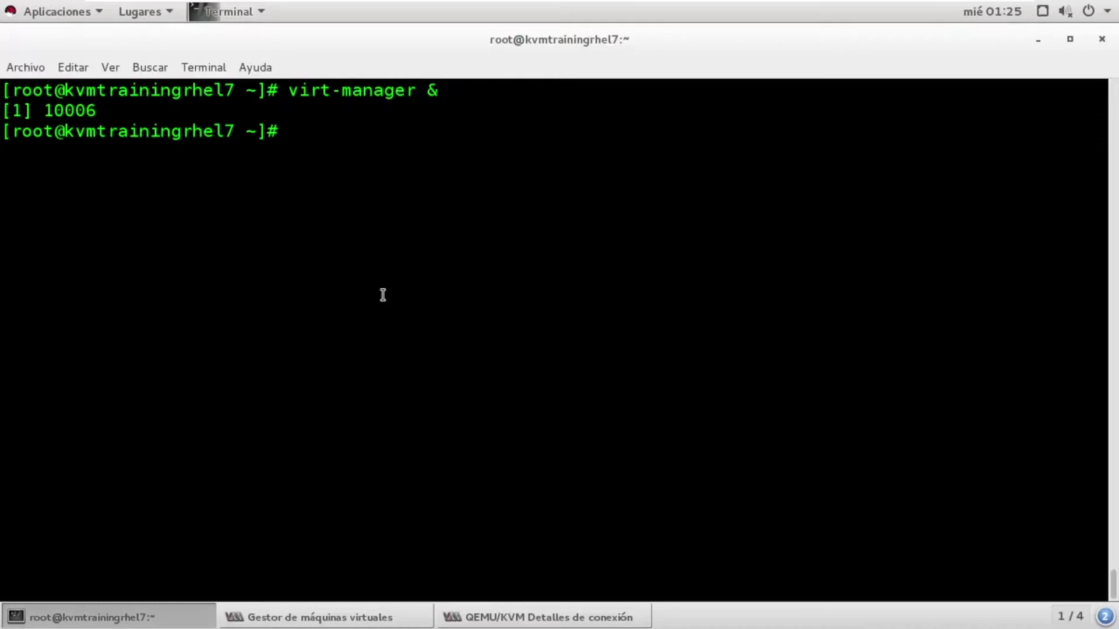
{"action": "type", "text": "brctl show"}
{"action": "key", "text": "Return"}
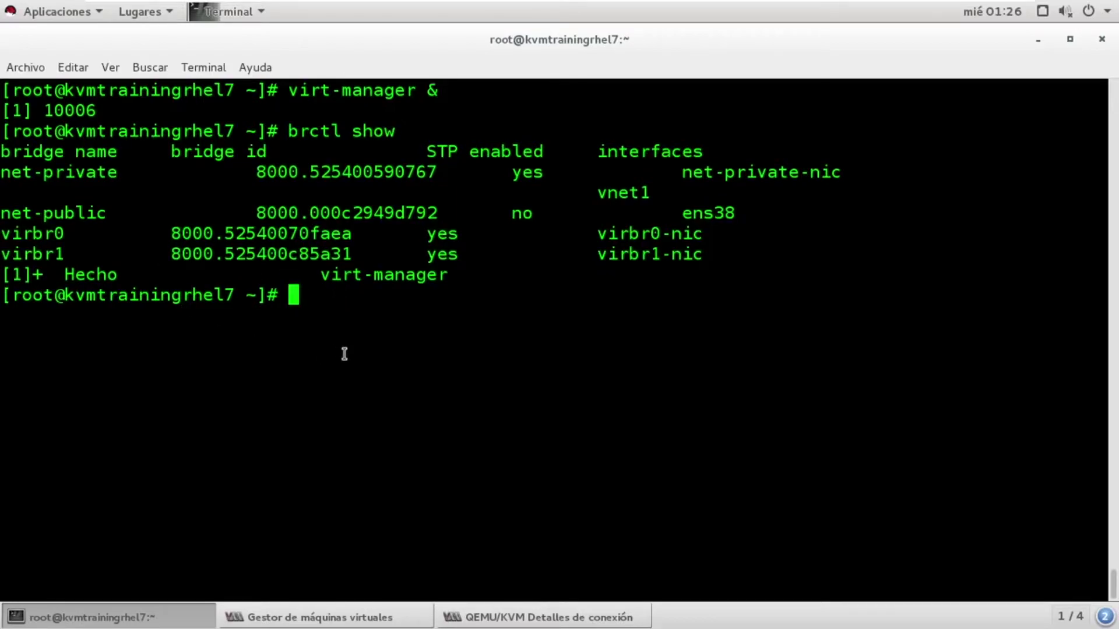
{"action": "key", "text": "ctrl+l"}
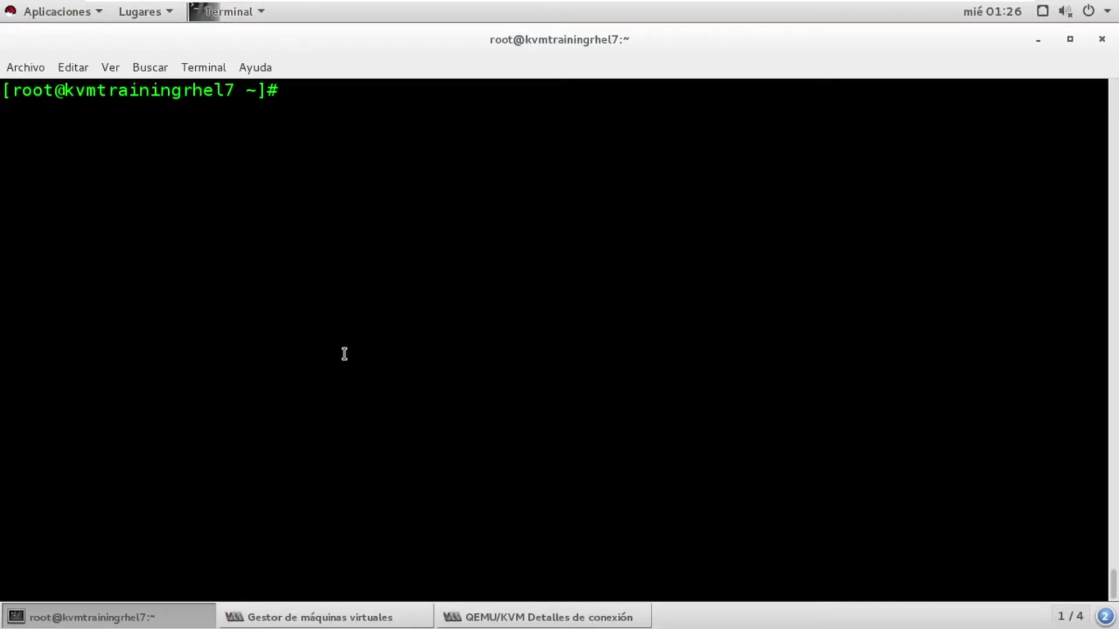
{"action": "type", "text": "brctl show"}
{"action": "key", "text": "Return"}
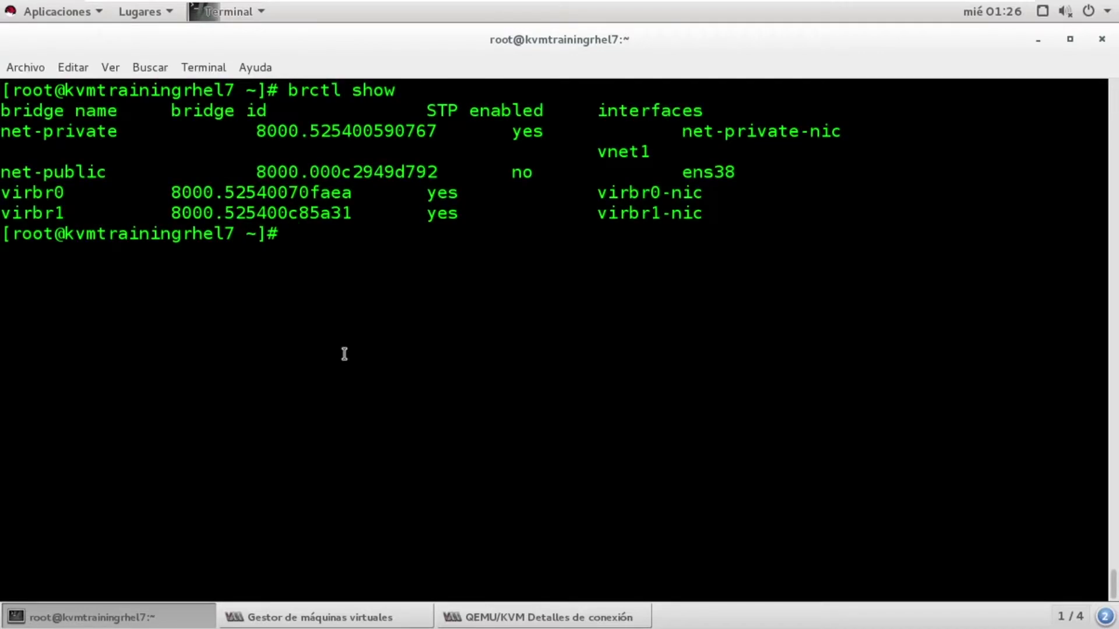
List the libvirt virtual networks with virsh net-list
{"action": "type", "text": "v"}
{"action": "key", "text": "BackSpace"}
{"action": "type", "text": "virhs"}
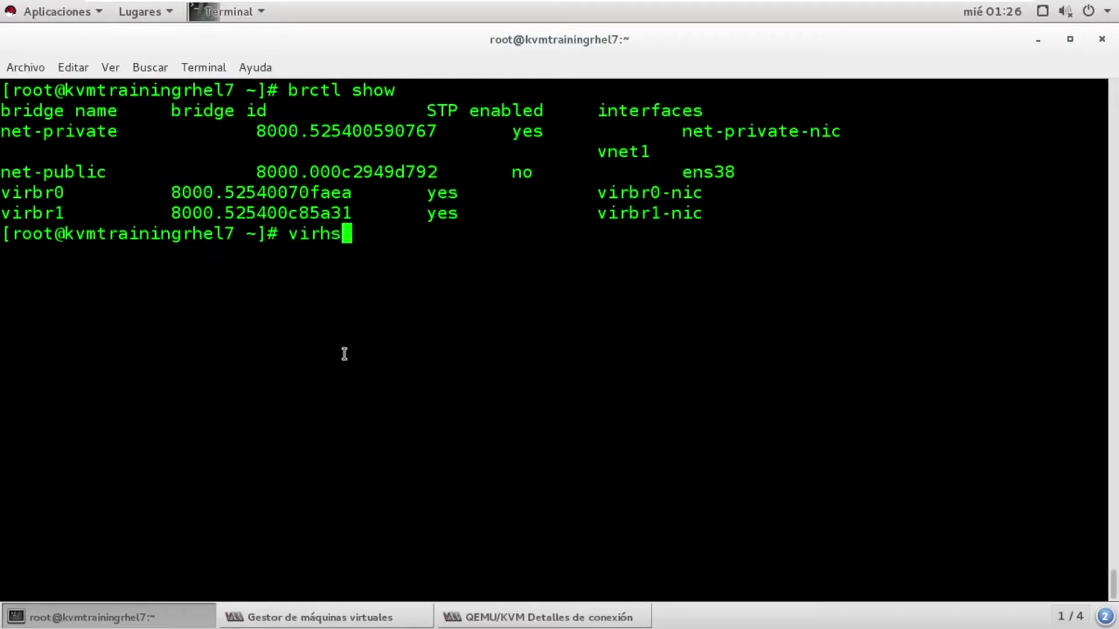
{"action": "key", "text": "BackSpace"}
{"action": "key", "text": "BackSpace"}
{"action": "type", "text": "sh net-lois"}
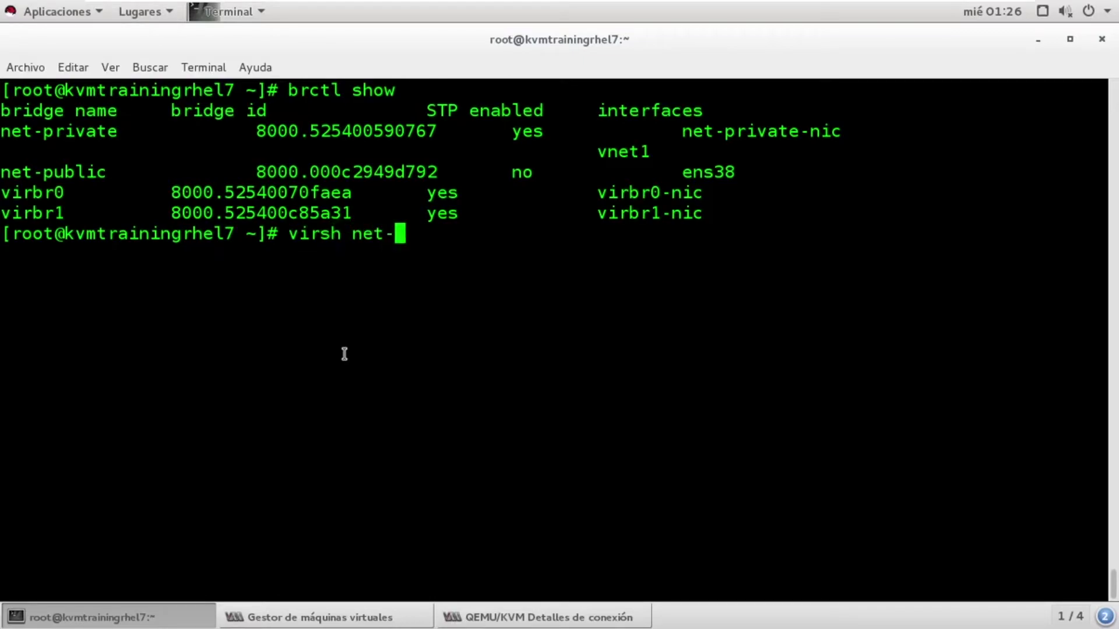
{"action": "key", "text": "BackSpace"}
{"action": "key", "text": "BackSpace"}
{"action": "type", "text": "ist"}
{"action": "key", "text": "Return"}
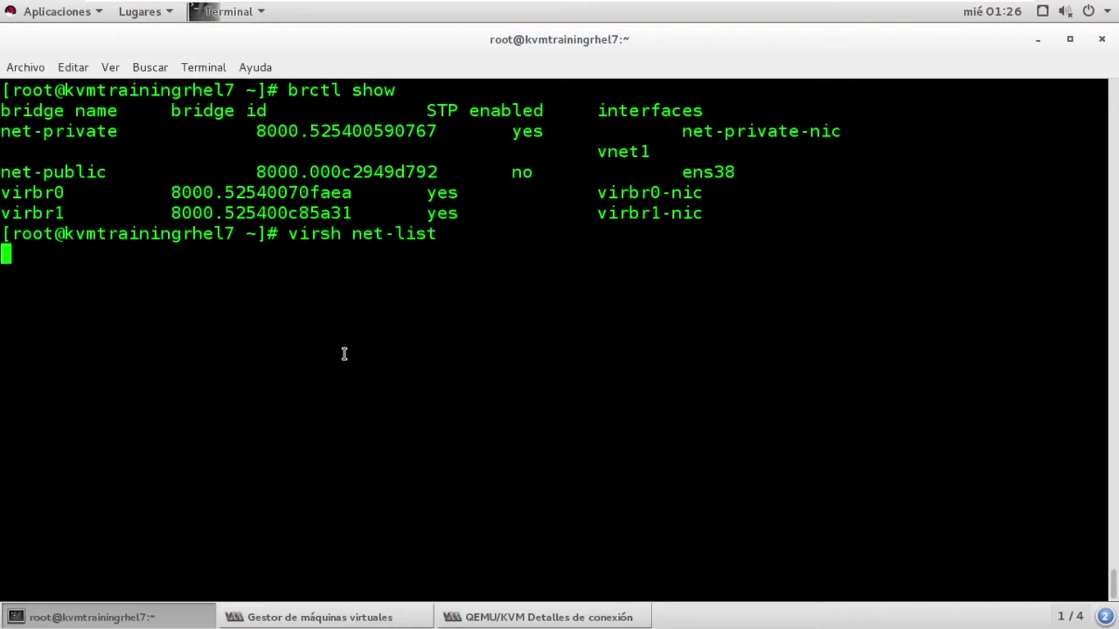
Switch from the terminal to the QEMU/KVM connection details and stop the prueba-net virtual network
{"action": "double_click", "coordinate": [35, 338]}
{"action": "left_click", "coordinate": [475, 349]}
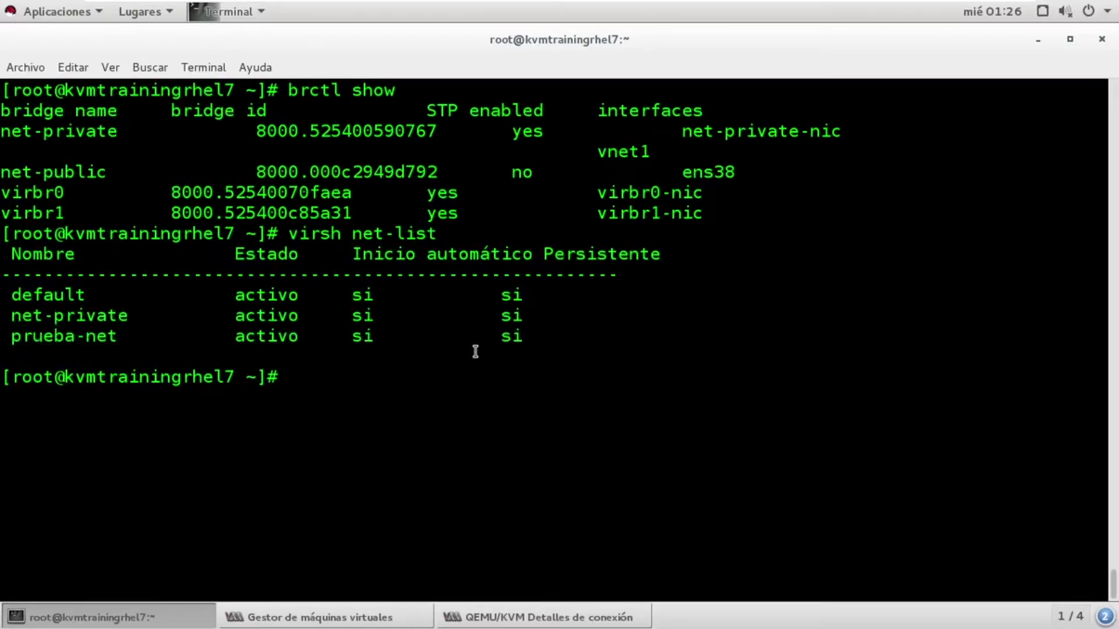
{"action": "left_click", "coordinate": [498, 606]}
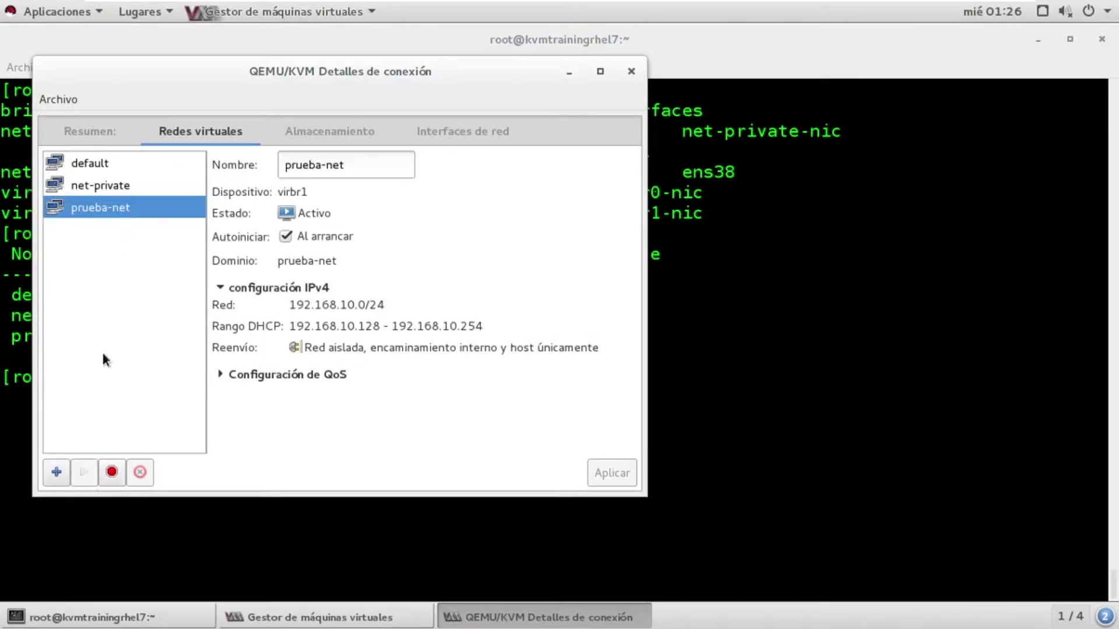
{"action": "left_click", "coordinate": [110, 185]}
{"action": "left_click", "coordinate": [111, 206]}
{"action": "left_click", "coordinate": [112, 472]}
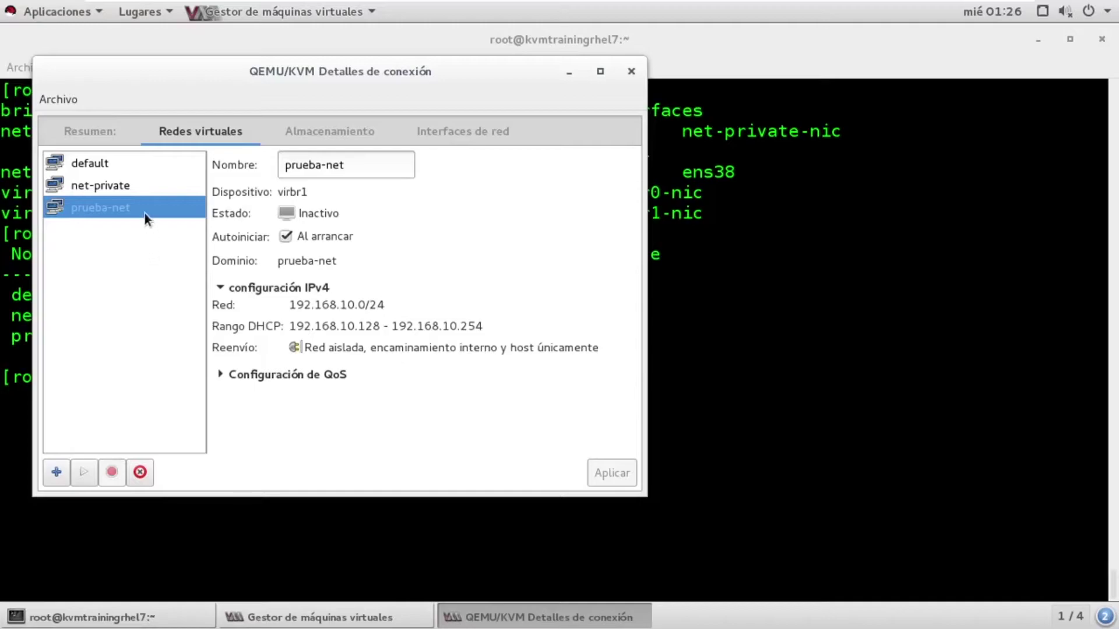
Permanently delete the stopped prueba-net virtual network and confirm the deletion
{"action": "left_click", "coordinate": [137, 190]}
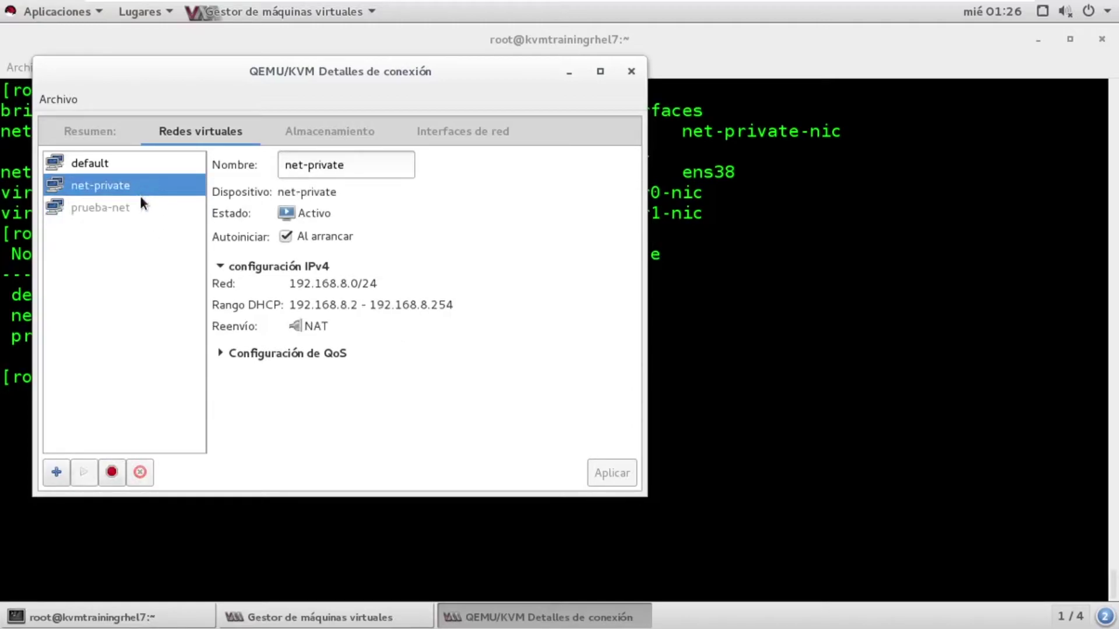
{"action": "left_click", "coordinate": [141, 201]}
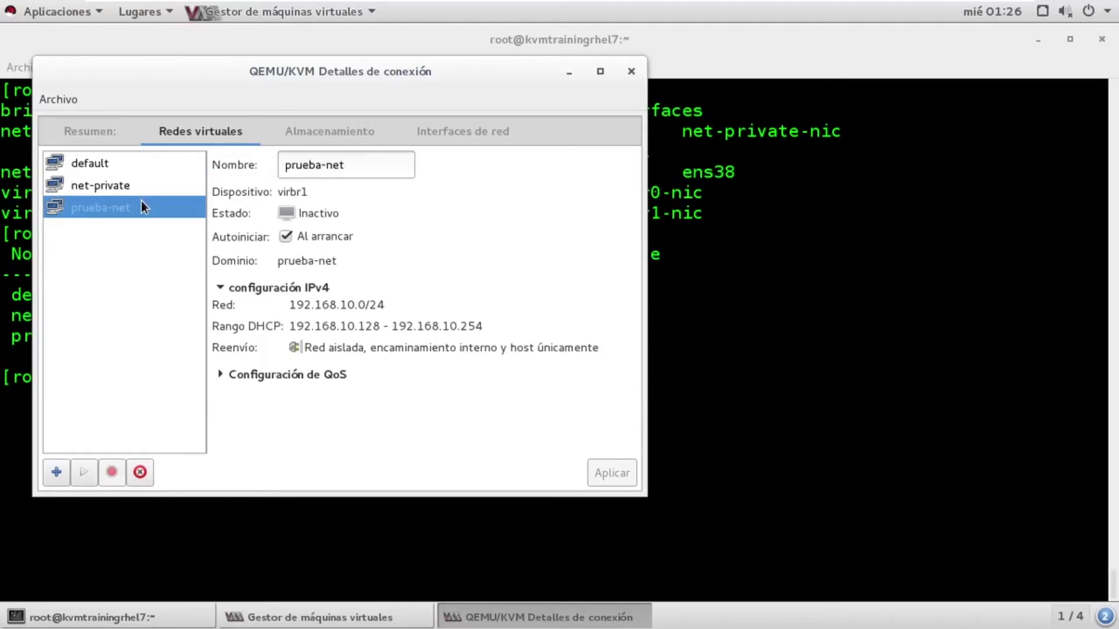
{"action": "left_click", "coordinate": [140, 470]}
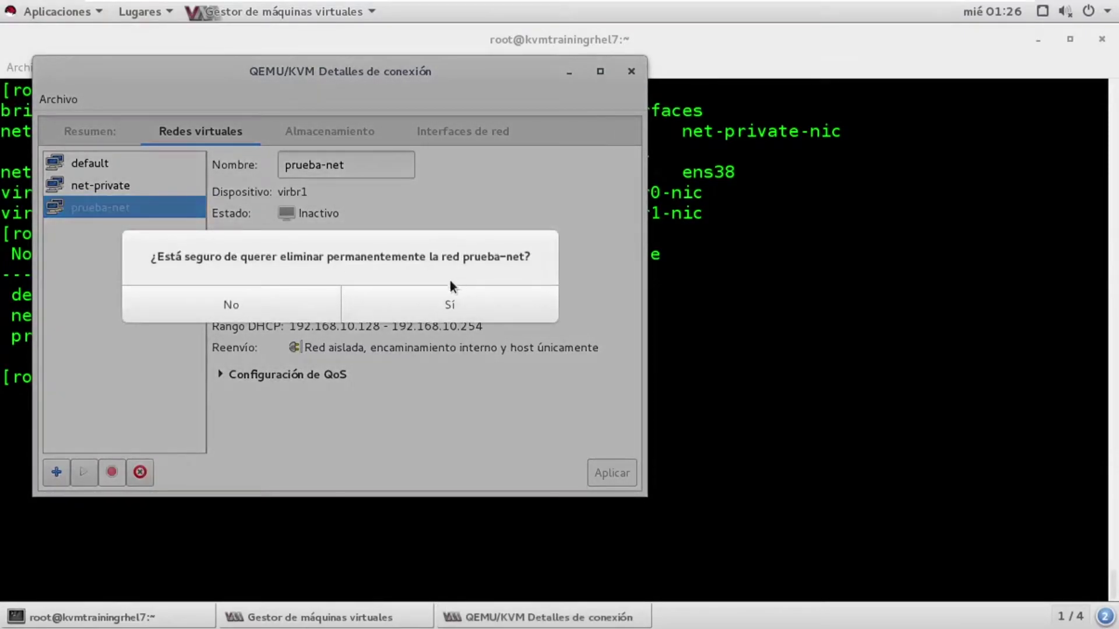
{"action": "left_click", "coordinate": [414, 305]}
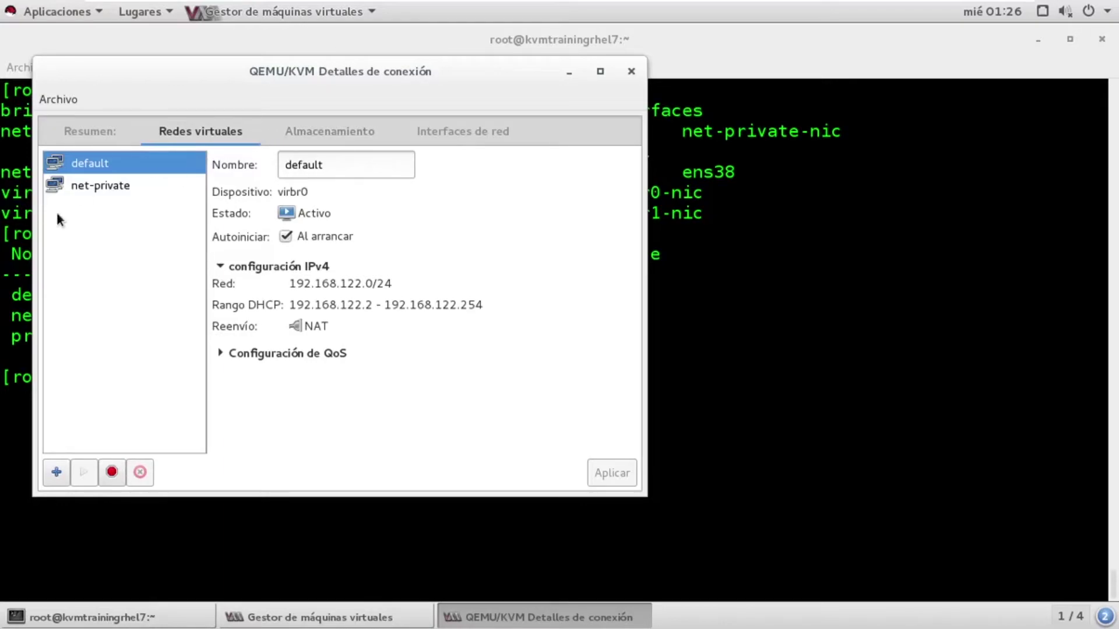
Show the connection's storage pools in a maximized window and view the gnome-boxes and default pools
{"action": "left_click", "coordinate": [368, 136]}
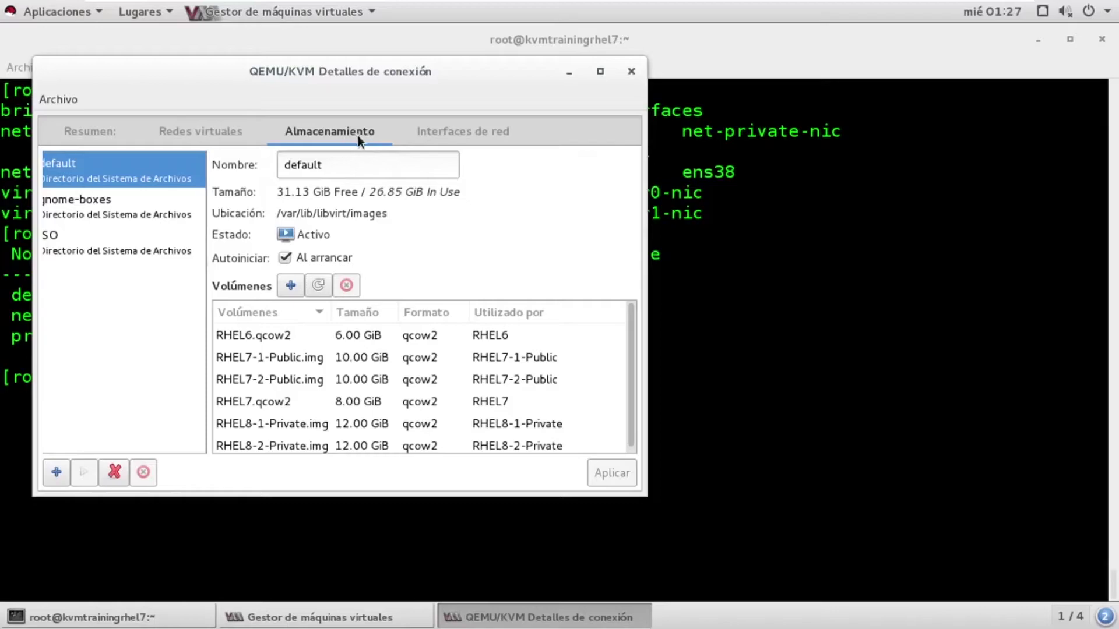
{"action": "double_click", "coordinate": [375, 72]}
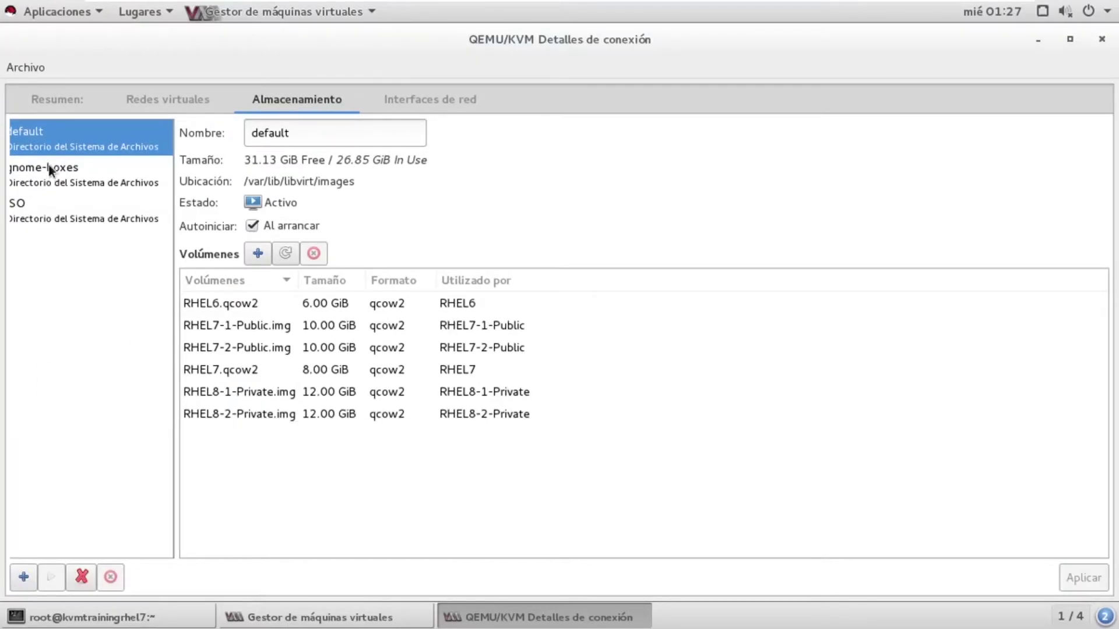
{"action": "left_click", "coordinate": [80, 181]}
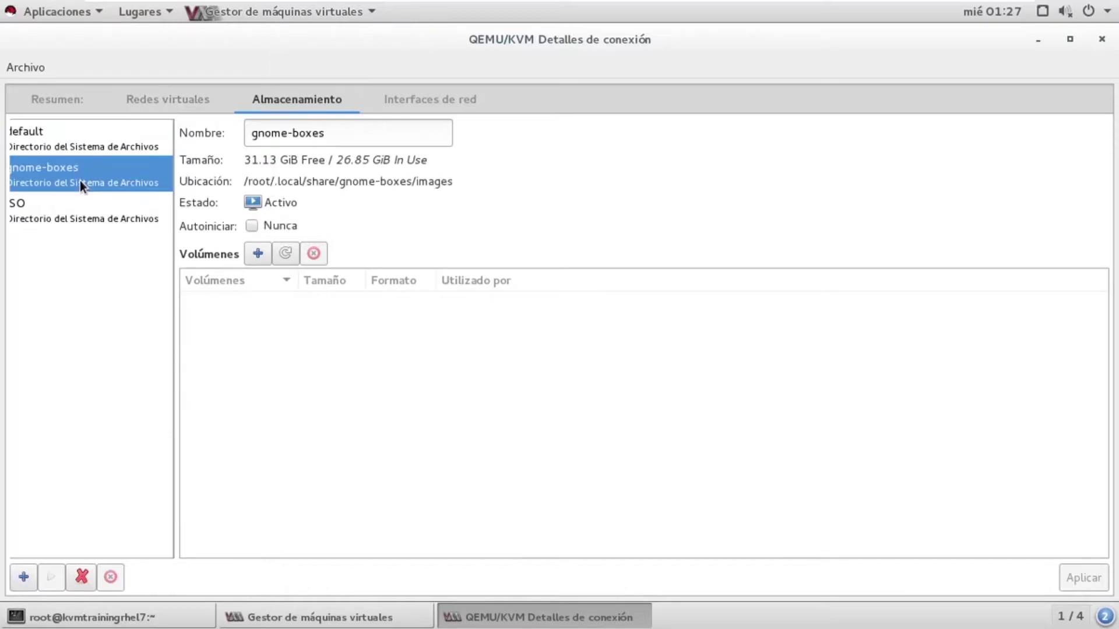
{"action": "double_click", "coordinate": [417, 38]}
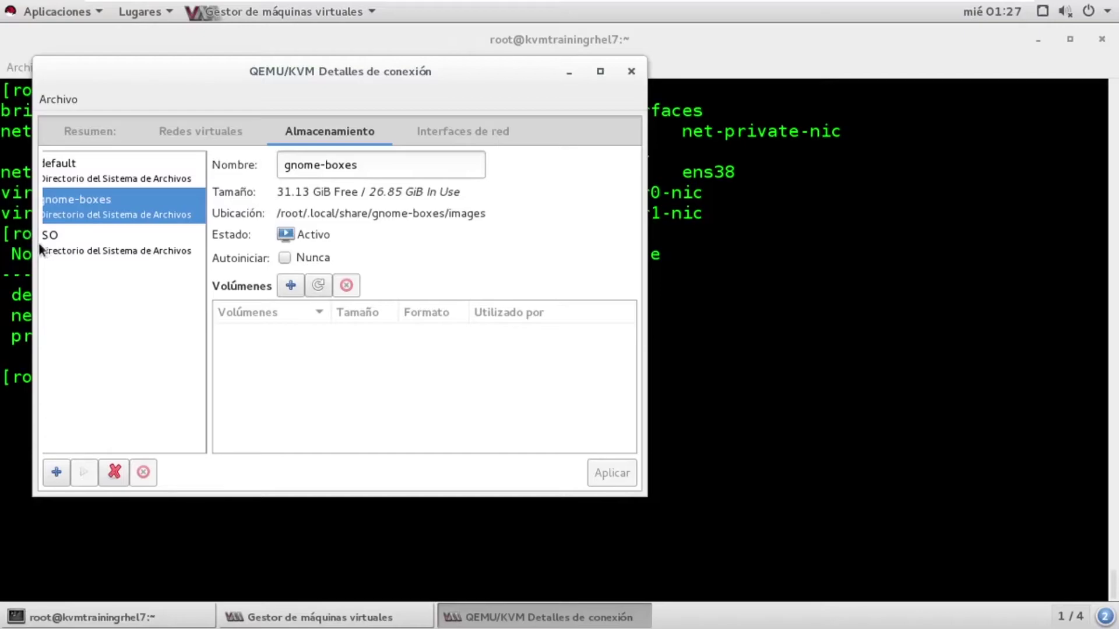
{"action": "mouse_move", "coordinate": [35, 244]}
{"action": "left_mouse_down"}
{"action": "mouse_move", "coordinate": [4, 246]}
{"action": "mouse_move", "coordinate": [39, 243]}
{"action": "left_mouse_up"}
{"action": "double_click", "coordinate": [357, 81]}
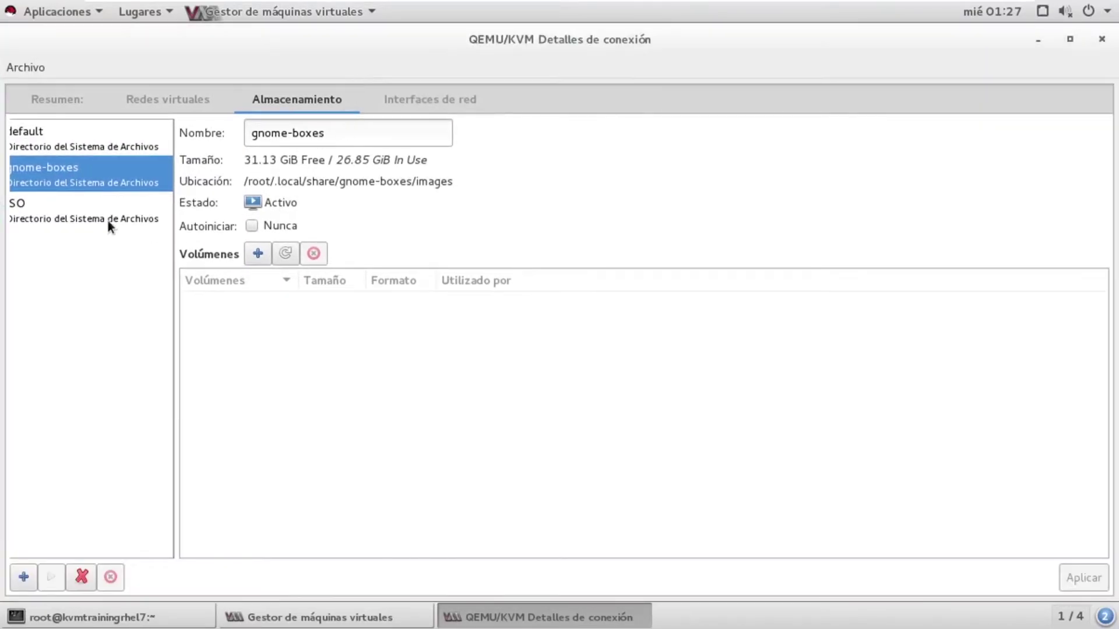
{"action": "left_click", "coordinate": [69, 136]}
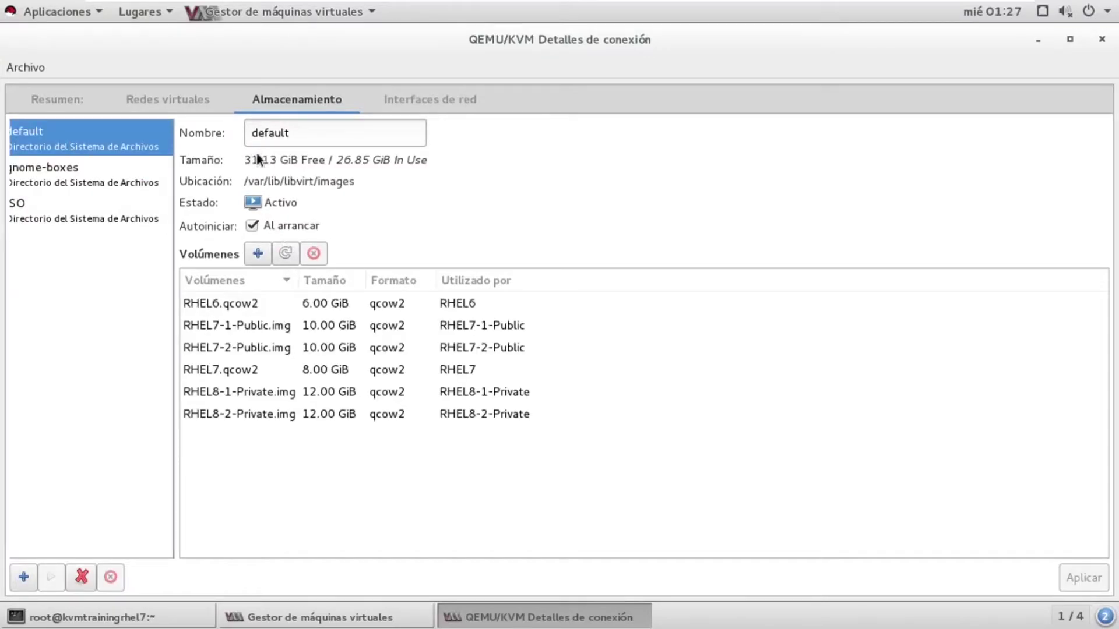
Examine the default storage pool's location path and its RHEL6.qcow2 volume
{"action": "triple_click", "coordinate": [296, 182]}
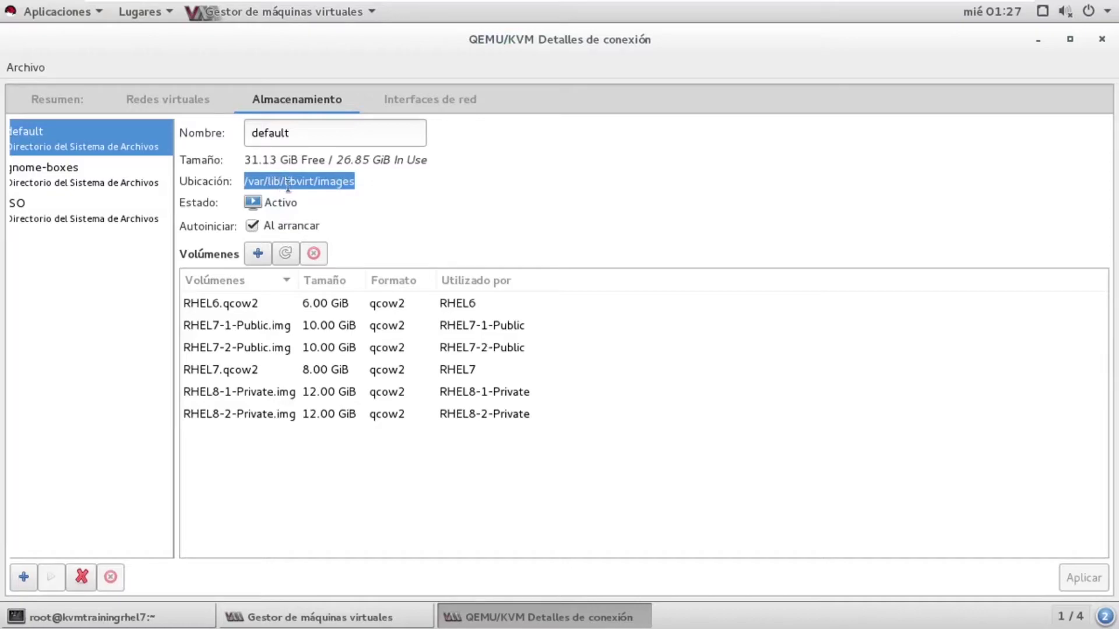
{"action": "double_click", "coordinate": [338, 188]}
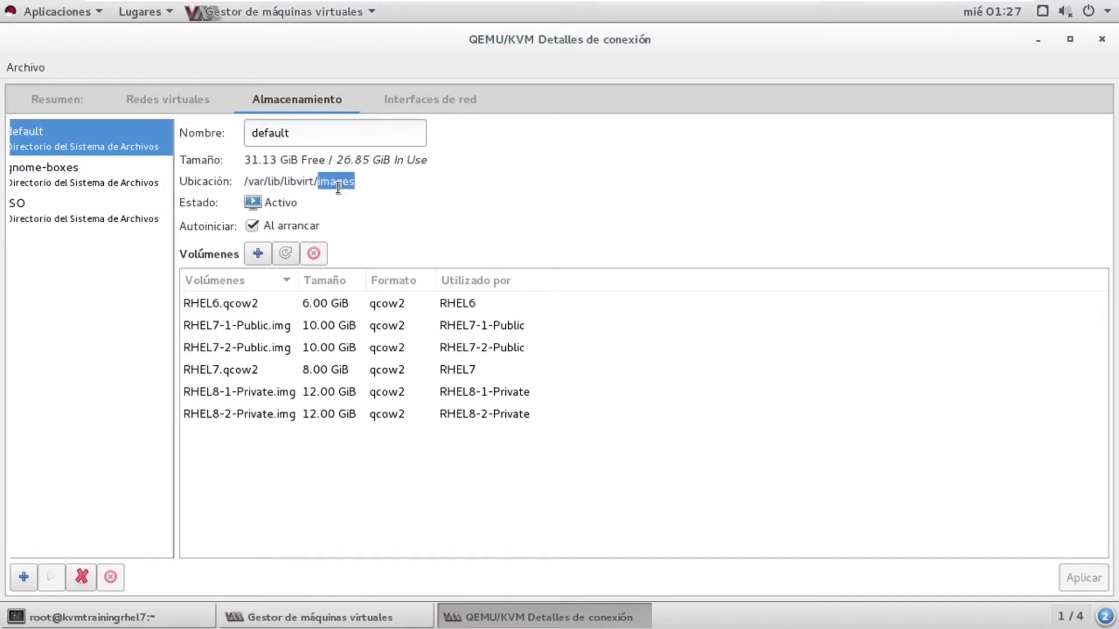
{"action": "double_click", "coordinate": [338, 188]}
{"action": "double_click", "coordinate": [314, 185]}
{"action": "left_click", "coordinate": [313, 184]}
{"action": "triple_click", "coordinate": [314, 185]}
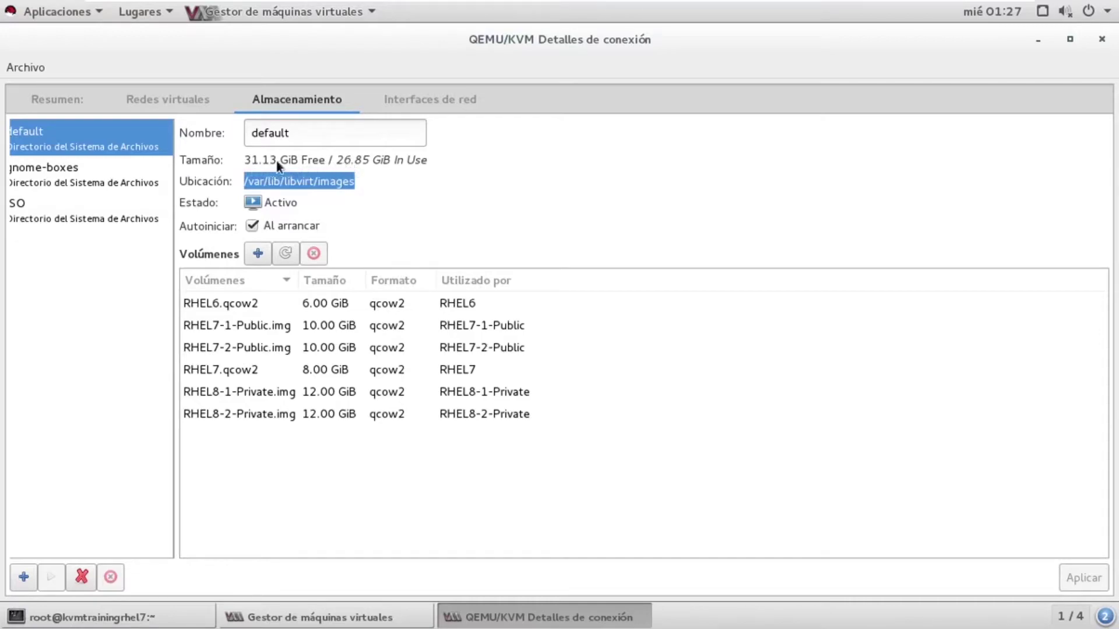
{"action": "double_click", "coordinate": [264, 182]}
{"action": "triple_click", "coordinate": [264, 182]}
{"action": "left_click", "coordinate": [247, 307]}
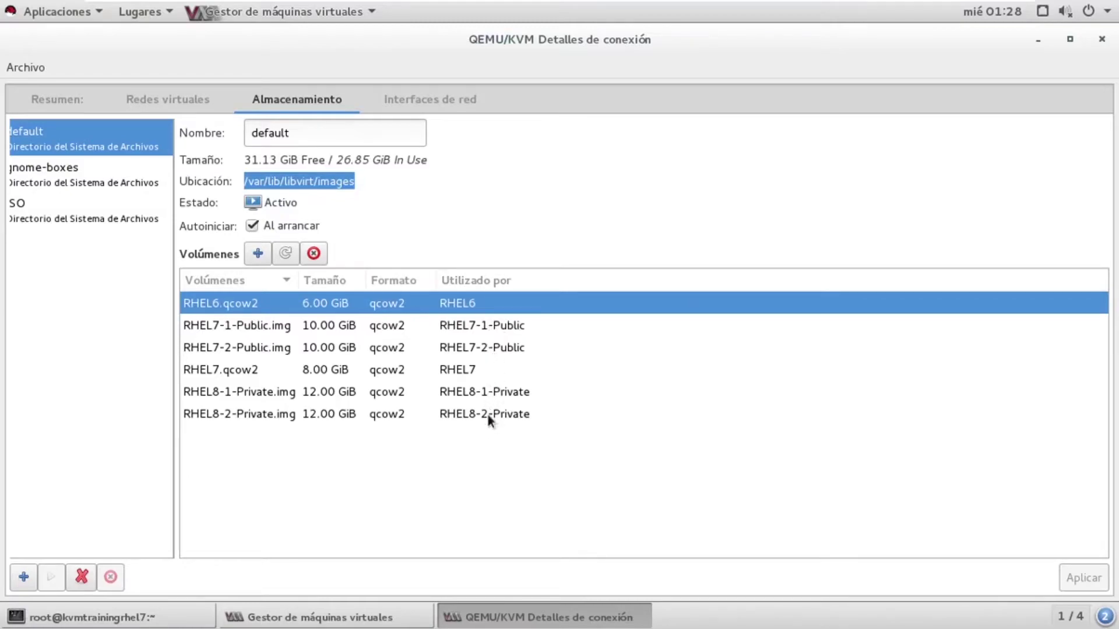
Check the gnome-boxes storage pool's location, stop the pool and permanently delete it
{"action": "left_click", "coordinate": [85, 177]}
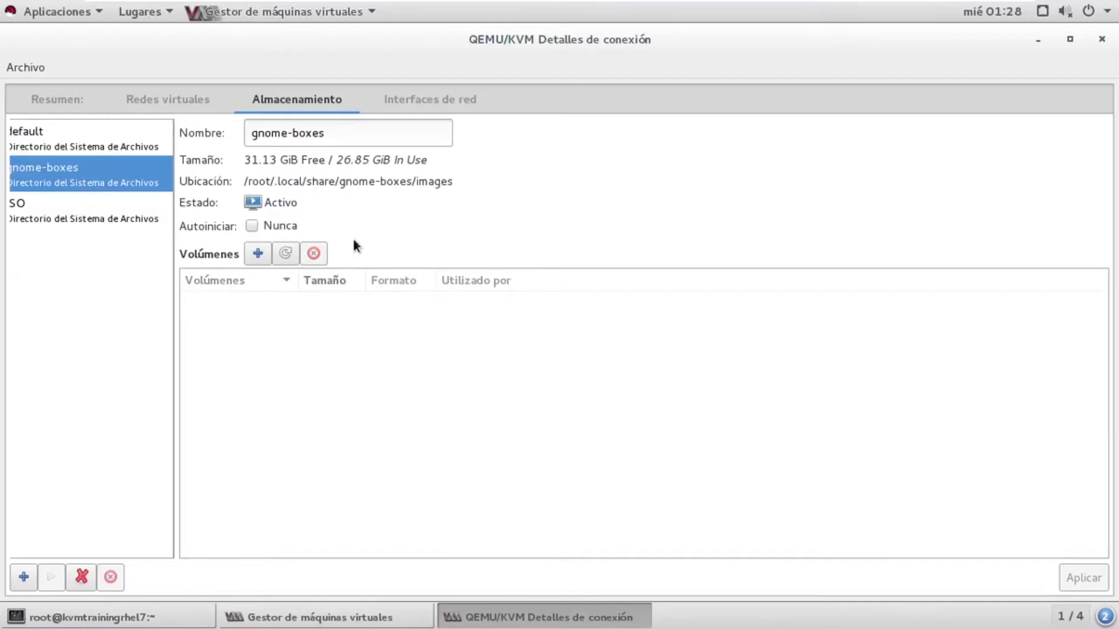
{"action": "double_click", "coordinate": [358, 182]}
{"action": "double_click", "coordinate": [357, 181]}
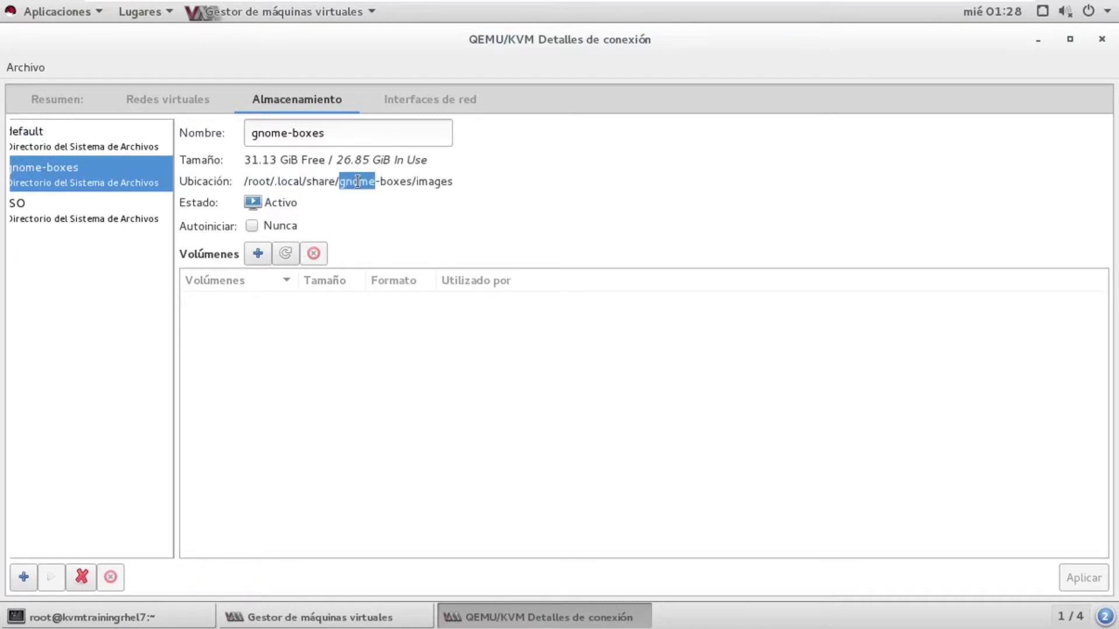
{"action": "left_click", "coordinate": [358, 182]}
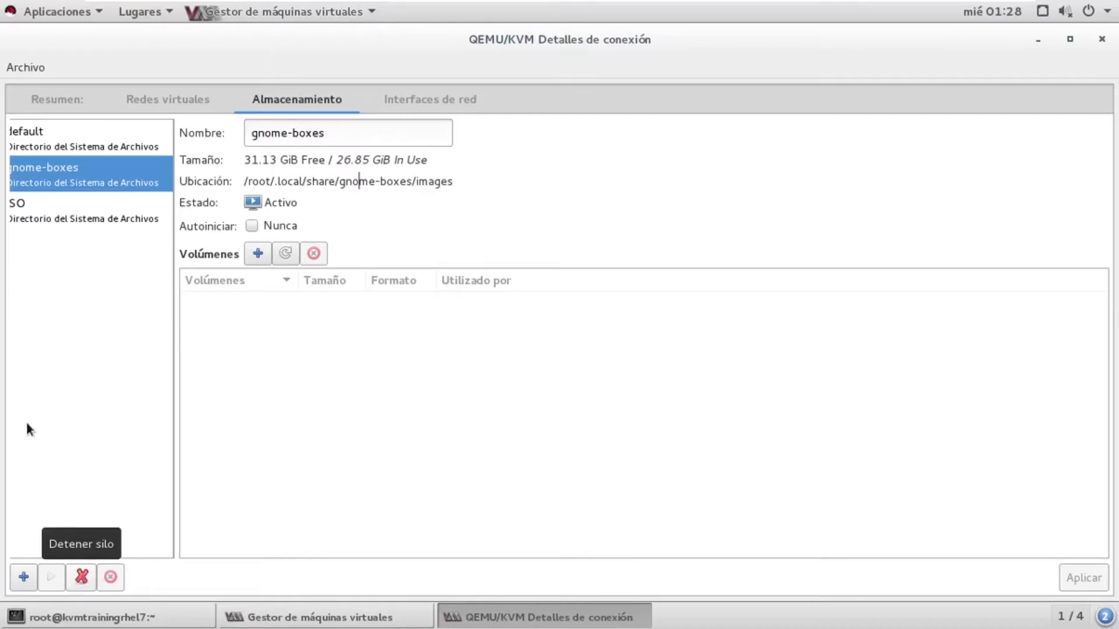
{"action": "left_click", "coordinate": [86, 575]}
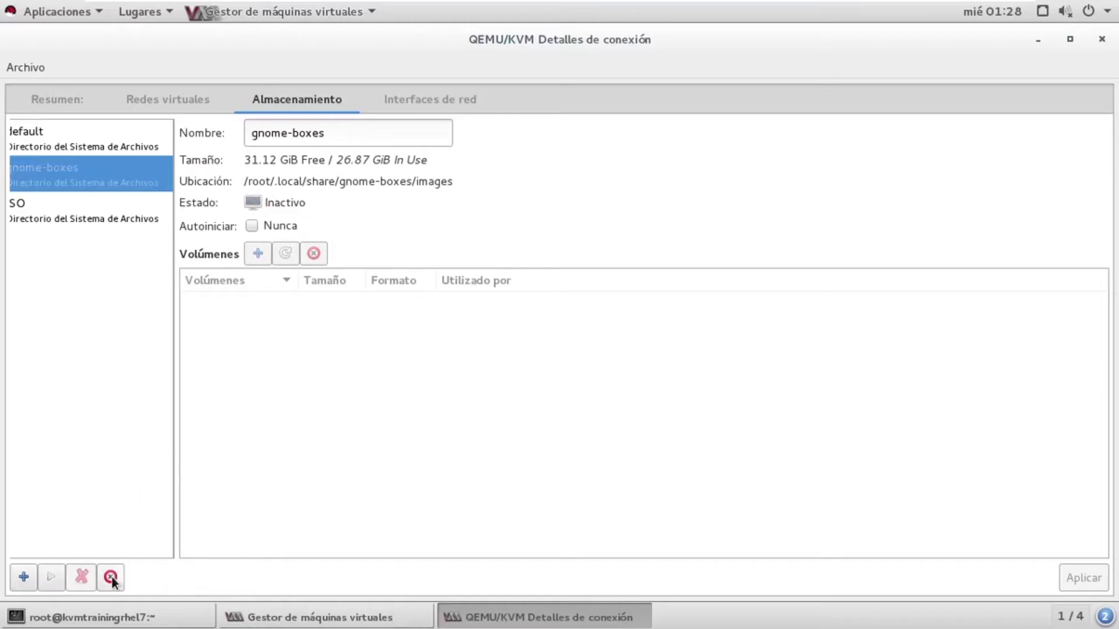
{"action": "left_click", "coordinate": [111, 576]}
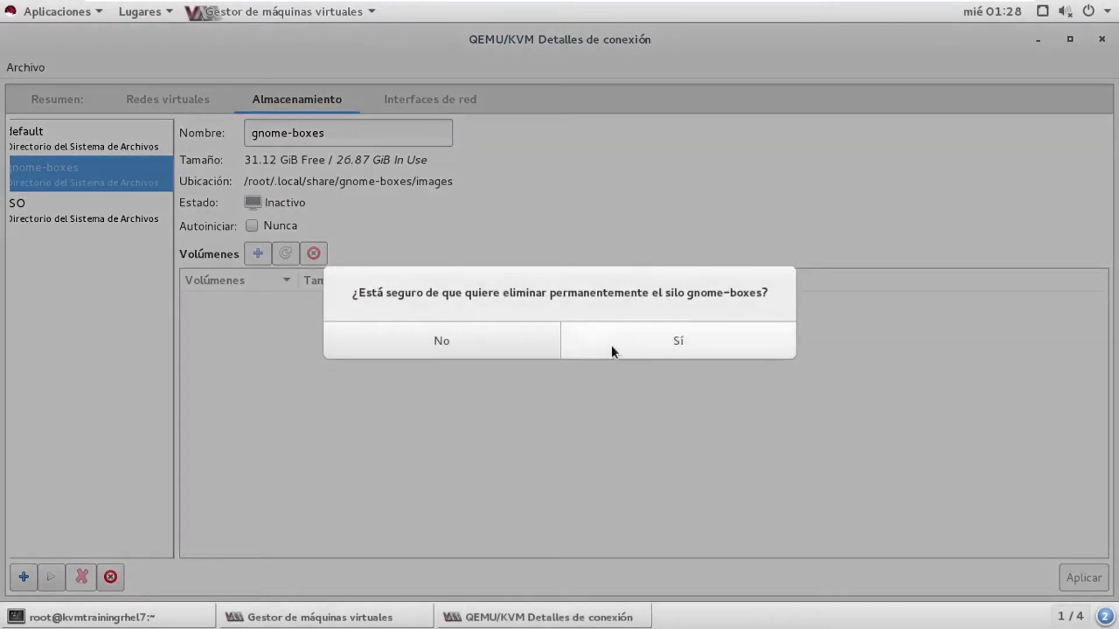
{"action": "left_click", "coordinate": [615, 342]}
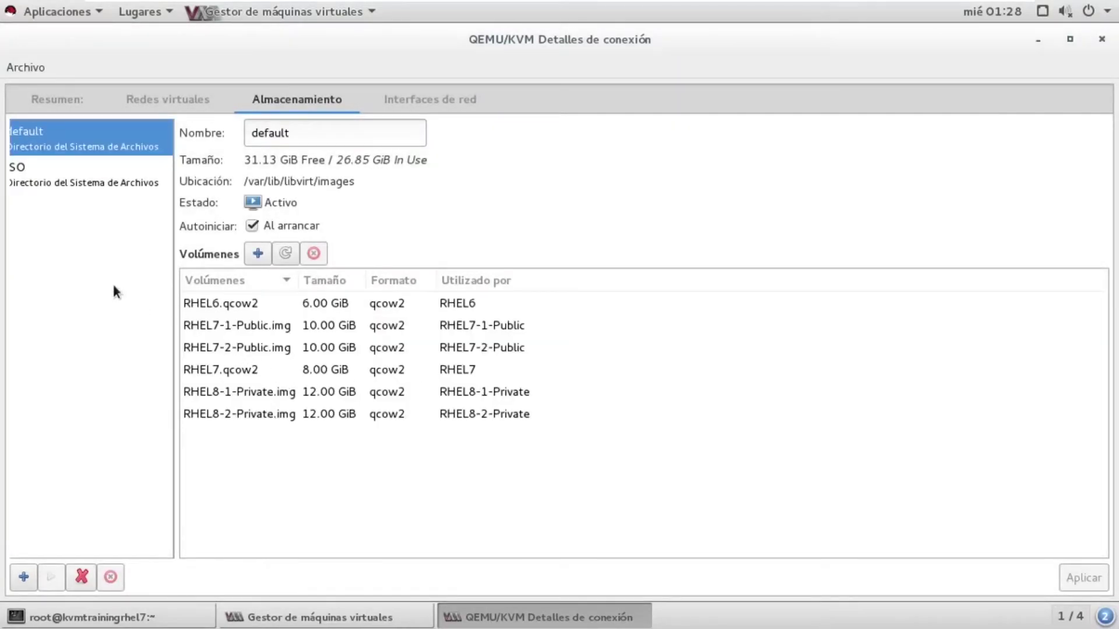
Display the ISO storage pool and examine its location path and volumes
{"action": "left_click", "coordinate": [79, 185]}
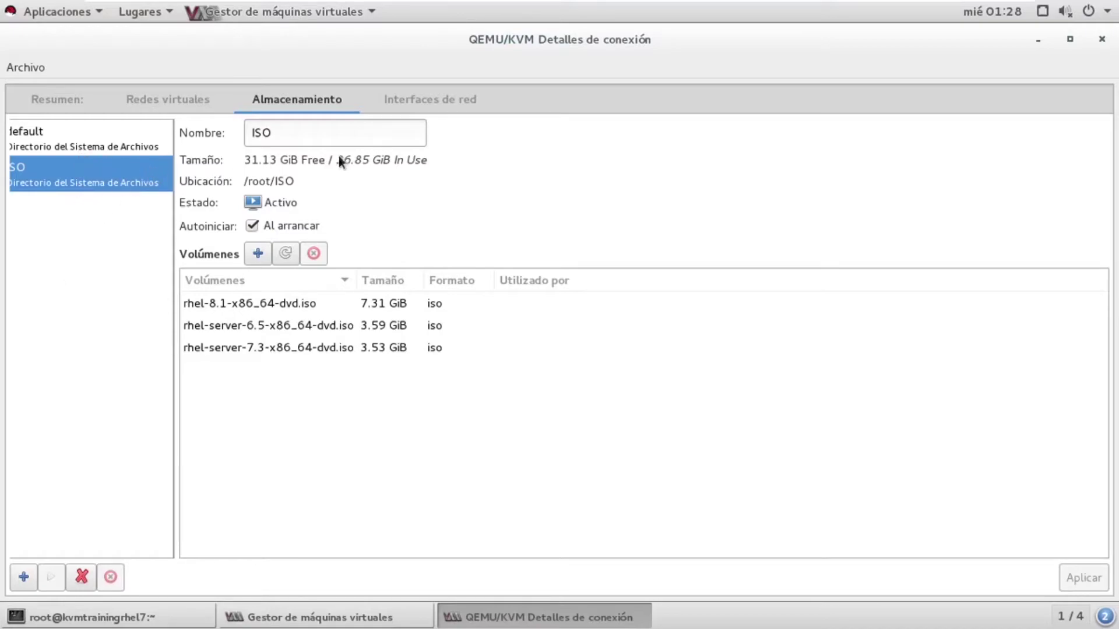
{"action": "double_click", "coordinate": [275, 178]}
{"action": "left_click", "coordinate": [275, 179]}
{"action": "left_click", "coordinate": [275, 180]}
Review the storage pool types offered when adding a new pool, and cancel without creating one
{"action": "left_click", "coordinate": [24, 577]}
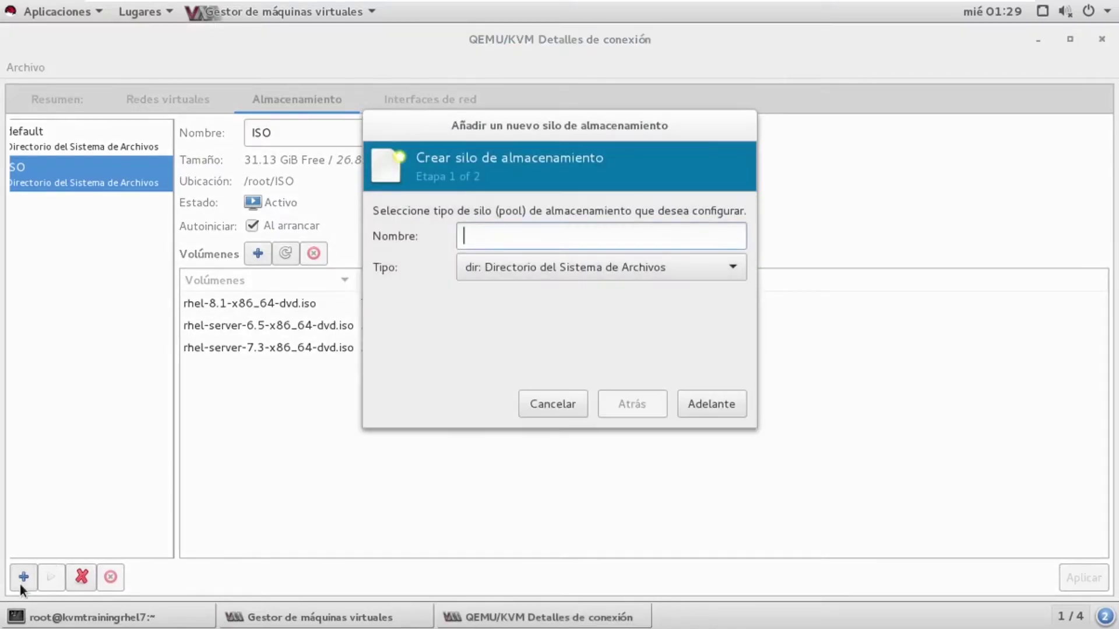
{"action": "left_click", "coordinate": [502, 265]}
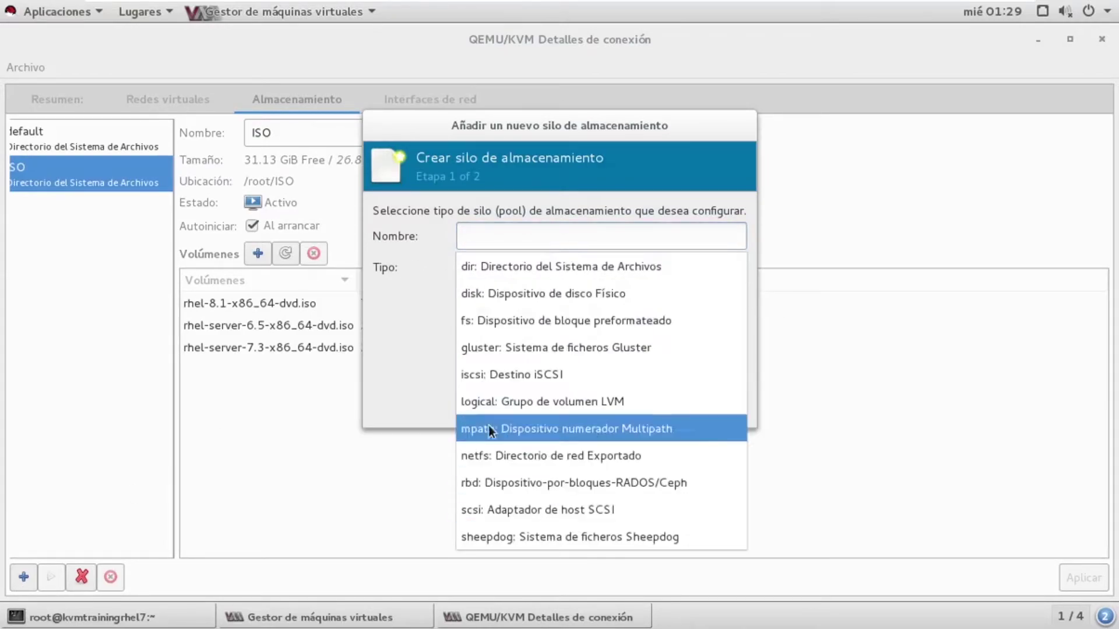
{"action": "left_click", "coordinate": [427, 359]}
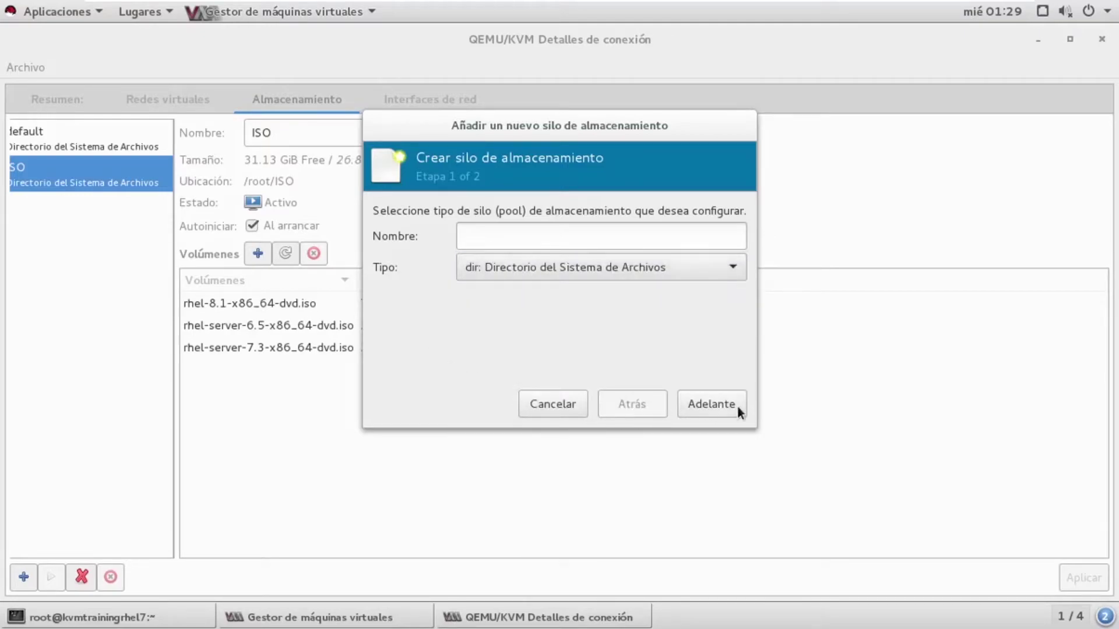
{"action": "left_click", "coordinate": [561, 410]}
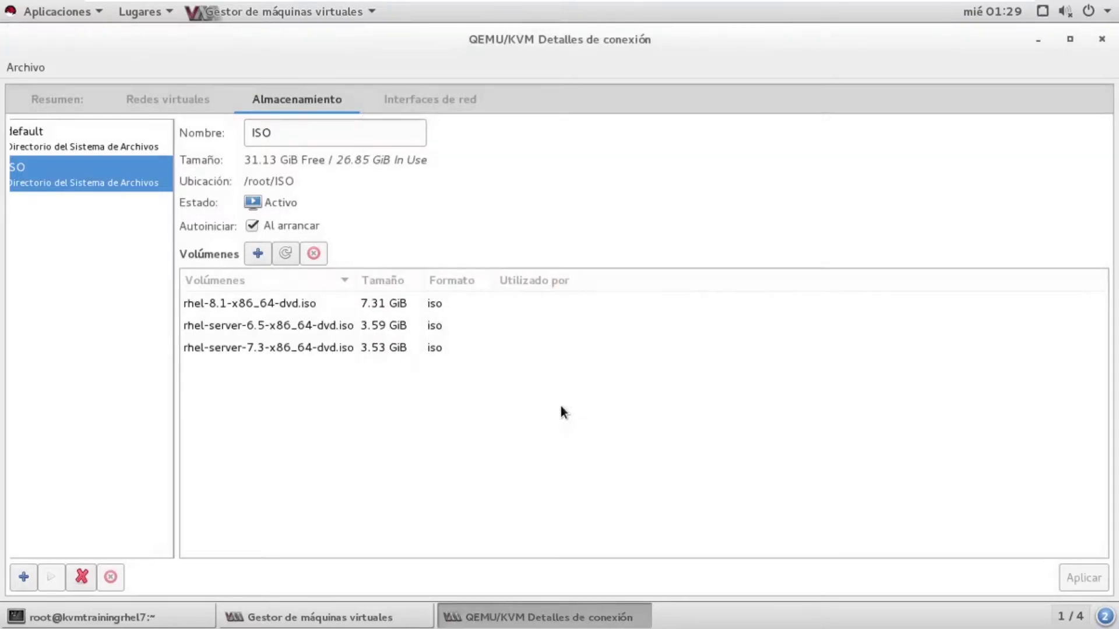
Display the connection's network interfaces, and list the host's IP addresses with ip a on a cleared terminal screen
{"action": "left_click", "coordinate": [434, 106]}
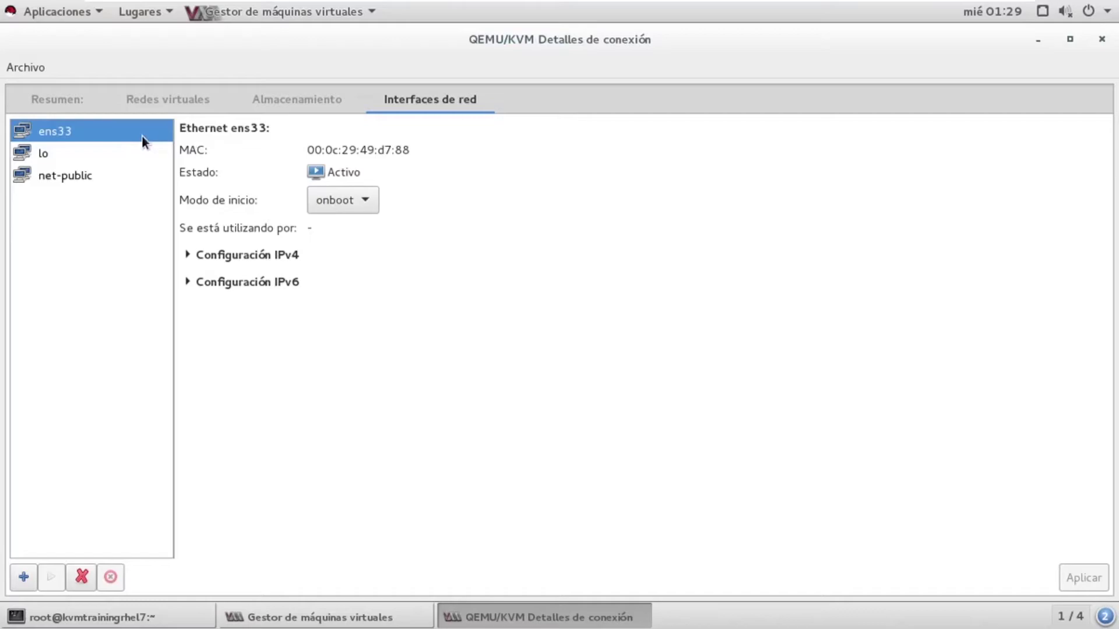
{"action": "left_click", "coordinate": [142, 616]}
{"action": "key", "text": "ctrl+l"}
{"action": "type", "text": "p"}
{"action": "key", "text": "BackSpace"}
{"action": "type", "text": "ip a"}
{"action": "key", "text": "Return"}
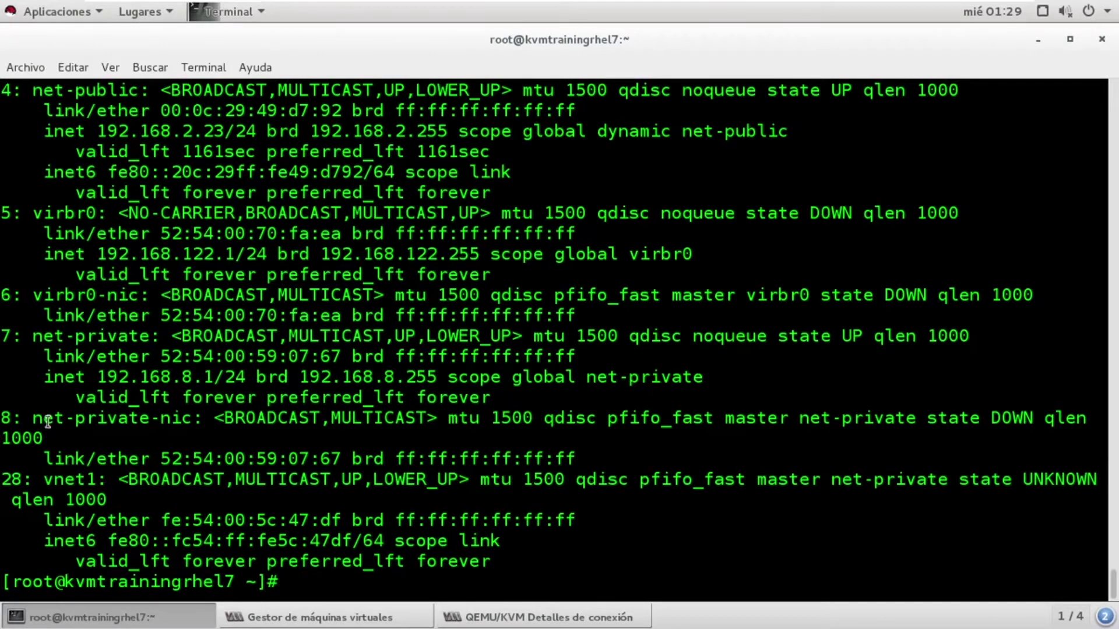
Find the ens33 interface in the ip a output and highlight its IPv4 address
{"action": "scroll", "coordinate": [50, 420], "scroll_direction": "up", "scroll_amount": 1}
{"action": "scroll", "coordinate": [74, 284], "scroll_direction": "up", "scroll_amount": 2}
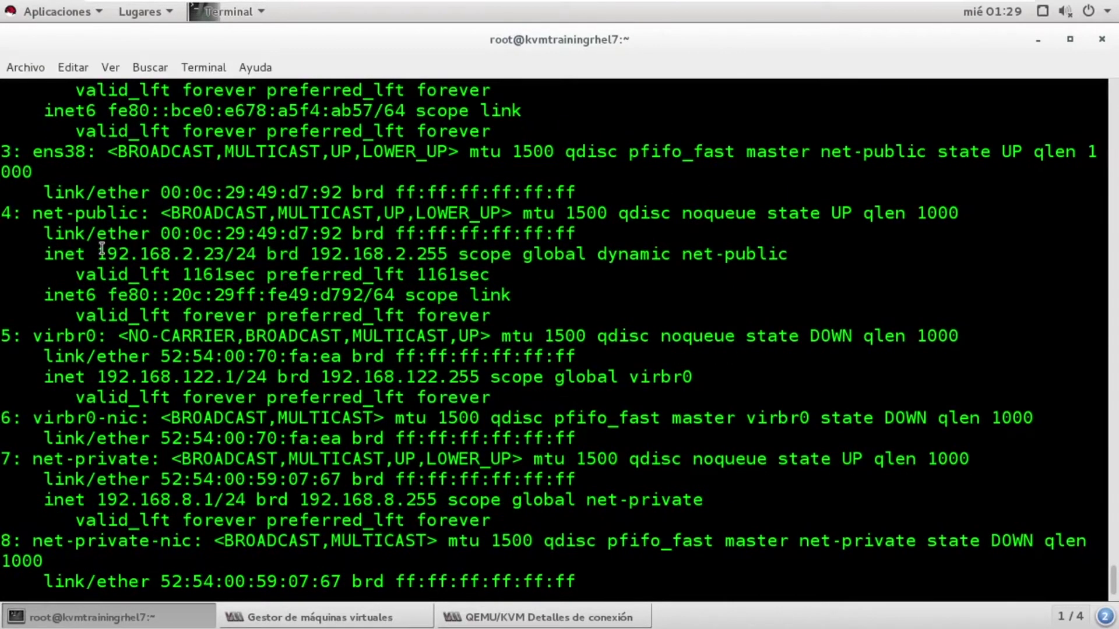
{"action": "left_click_drag", "start_coordinate": [107, 131], "coordinate": [219, 140]}
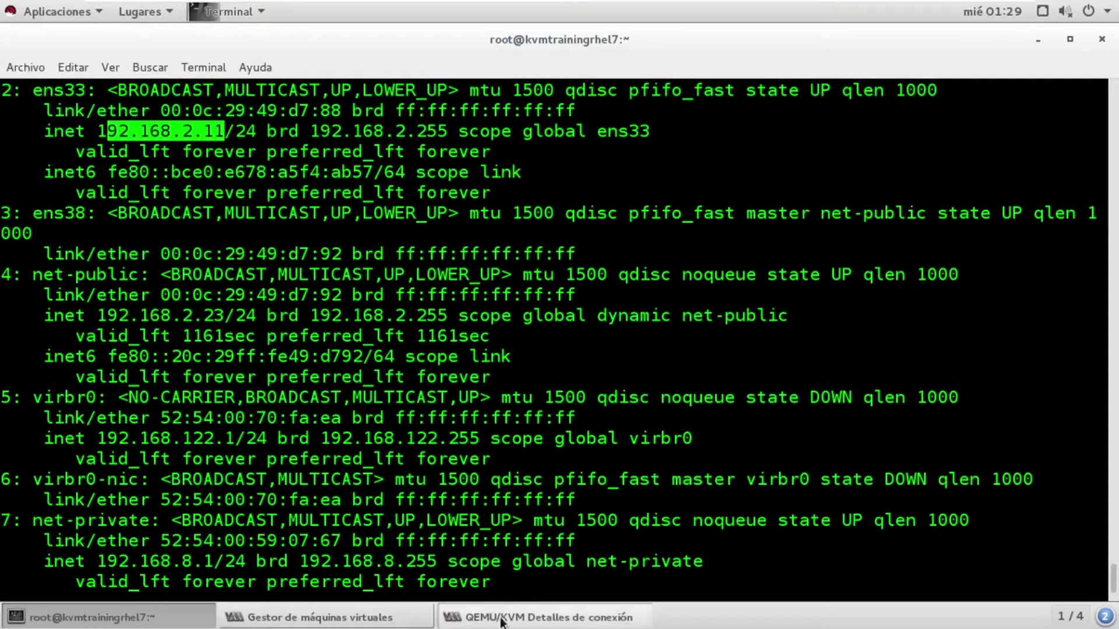
Return to the connection details and expand the IPv4 and IPv6 configuration of ens33
{"action": "left_click", "coordinate": [536, 616]}
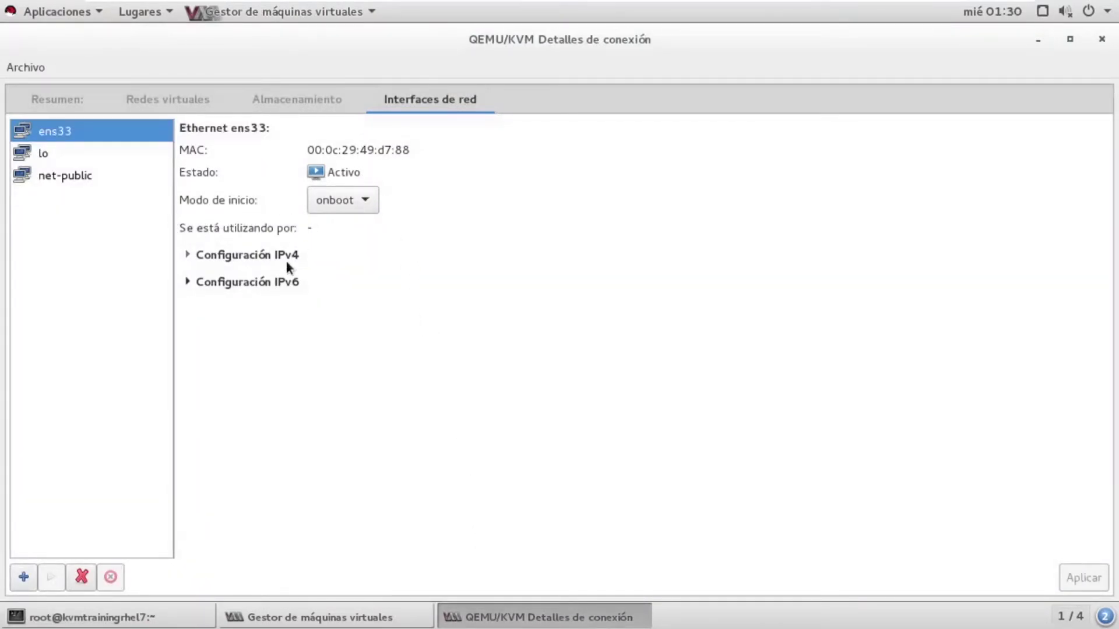
{"action": "left_click", "coordinate": [254, 255]}
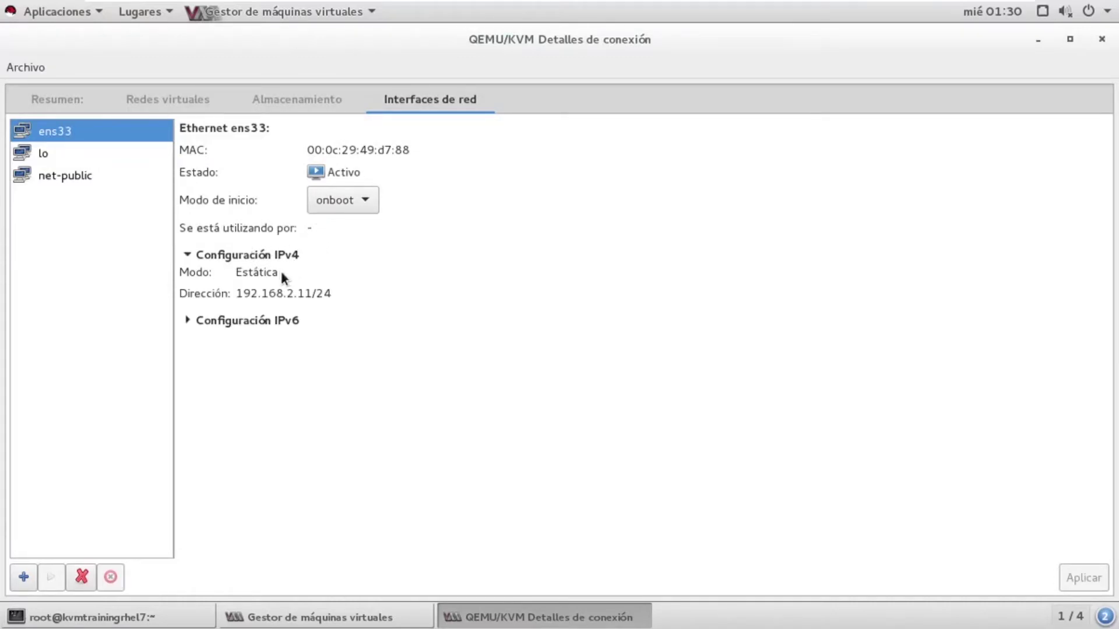
{"action": "left_click", "coordinate": [242, 324]}
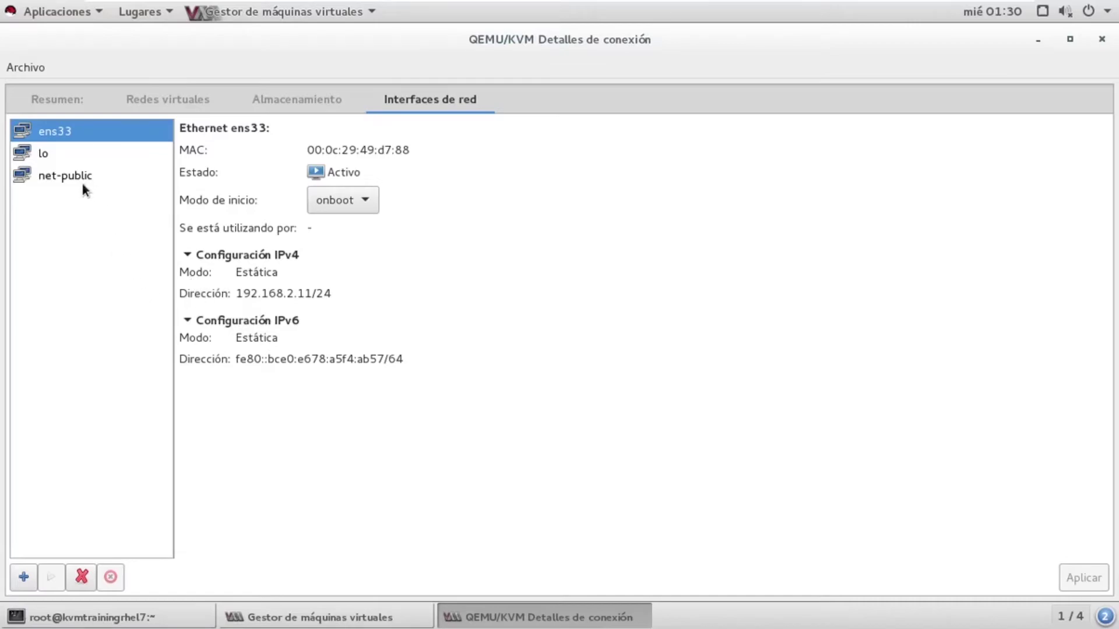
Review the details of the lo interface and the net-public bridge, and select the bridge's slave interface ens38
{"action": "left_click", "coordinate": [52, 162]}
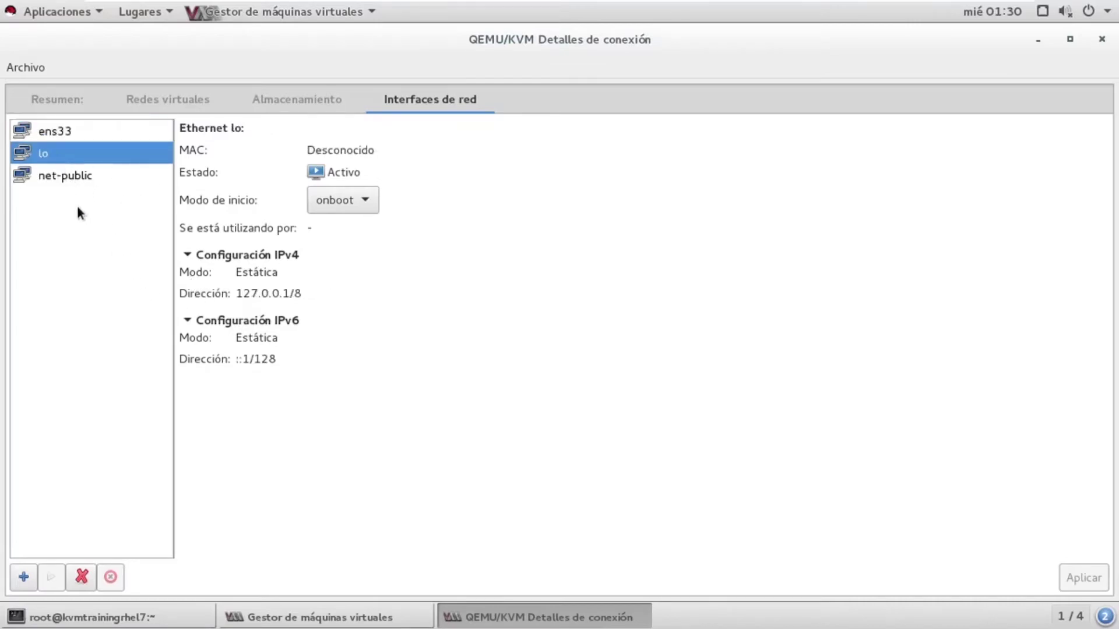
{"action": "left_click", "coordinate": [65, 172]}
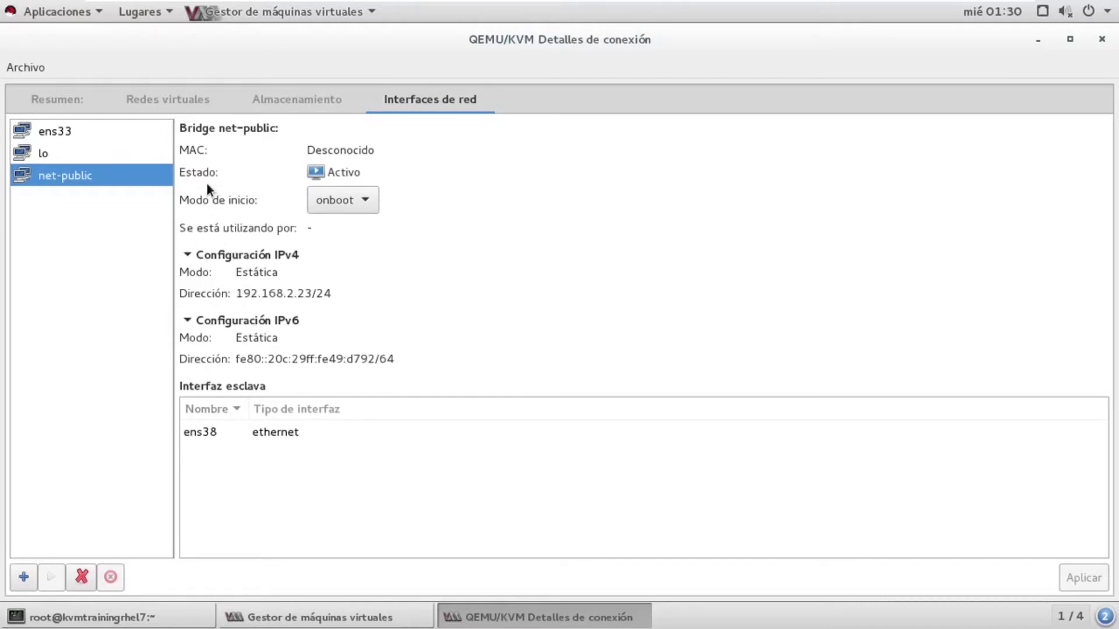
{"action": "left_click", "coordinate": [212, 436]}
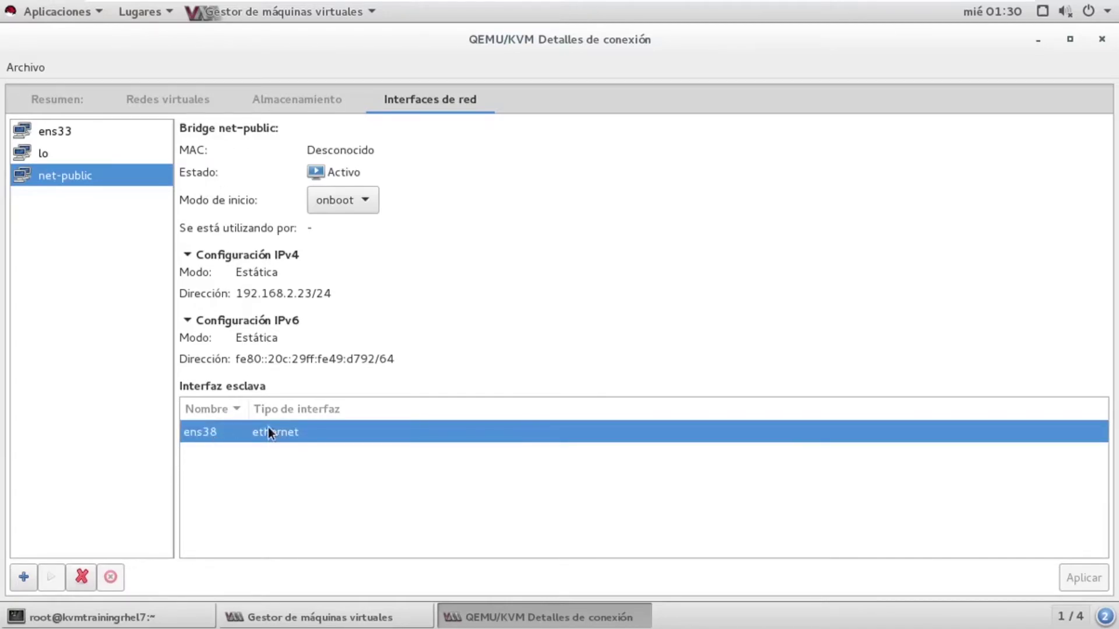
Highlight the IPv6 address of the net-public bridge to examine it, and clear the highlight
{"action": "triple_click", "coordinate": [283, 352]}
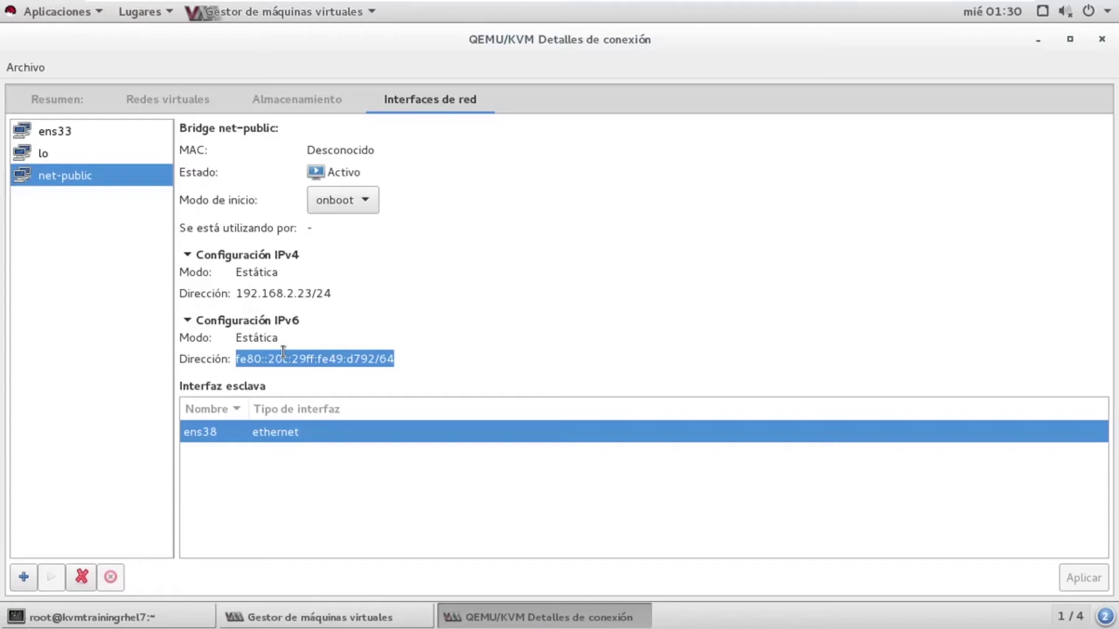
{"action": "left_click", "coordinate": [283, 352]}
{"action": "triple_click", "coordinate": [283, 352]}
{"action": "left_click", "coordinate": [283, 353]}
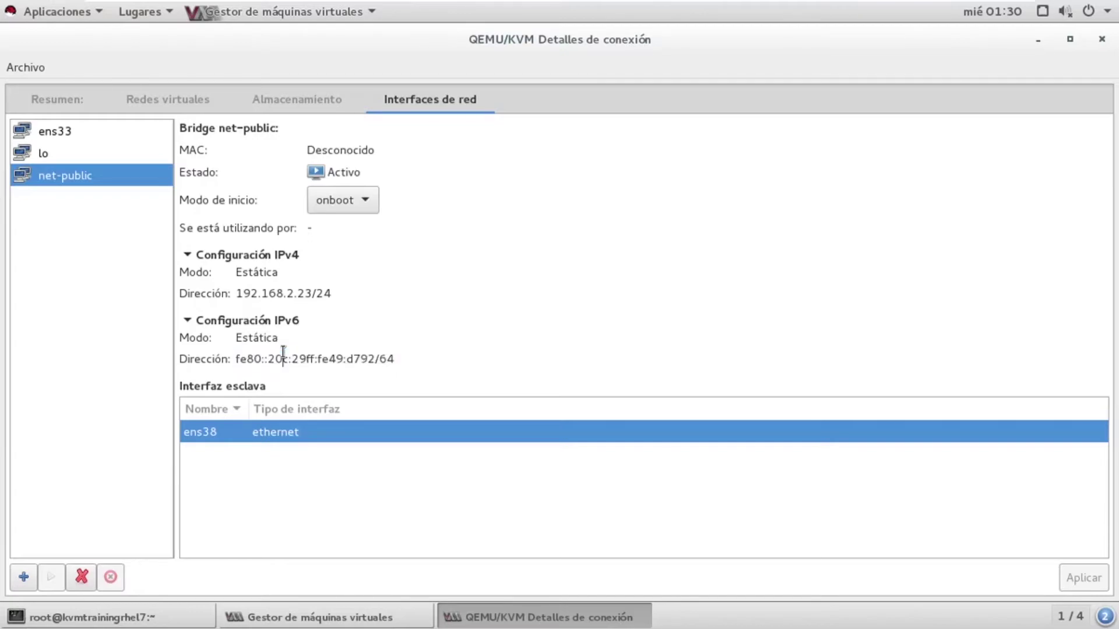
{"action": "double_click", "coordinate": [283, 352]}
{"action": "left_click", "coordinate": [283, 353]}
{"action": "triple_click", "coordinate": [283, 353]}
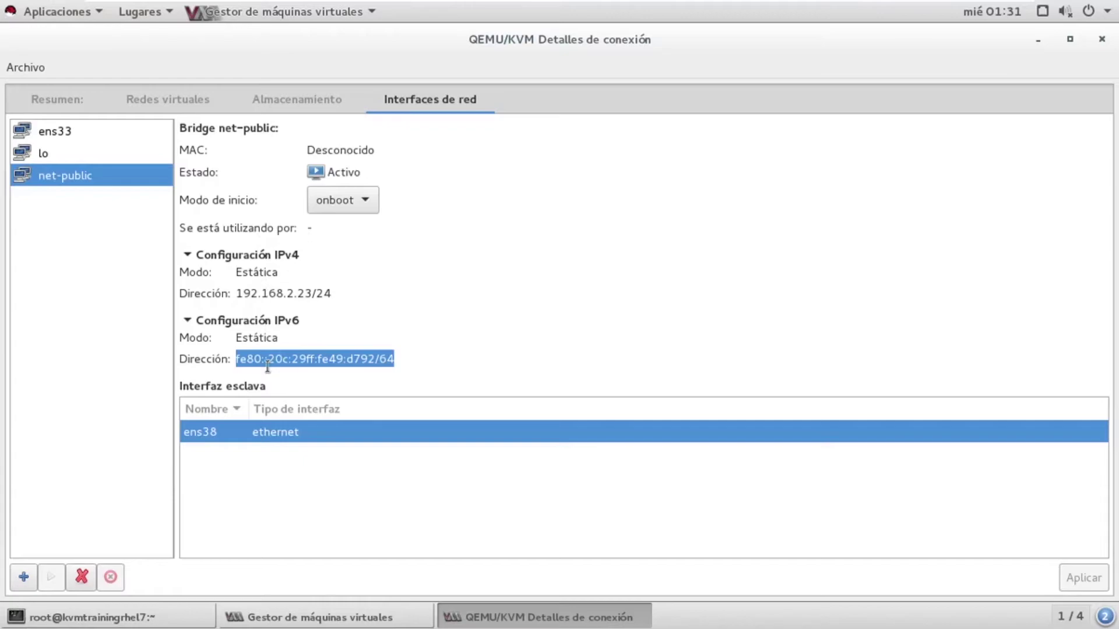
{"action": "triple_click", "coordinate": [268, 366]}
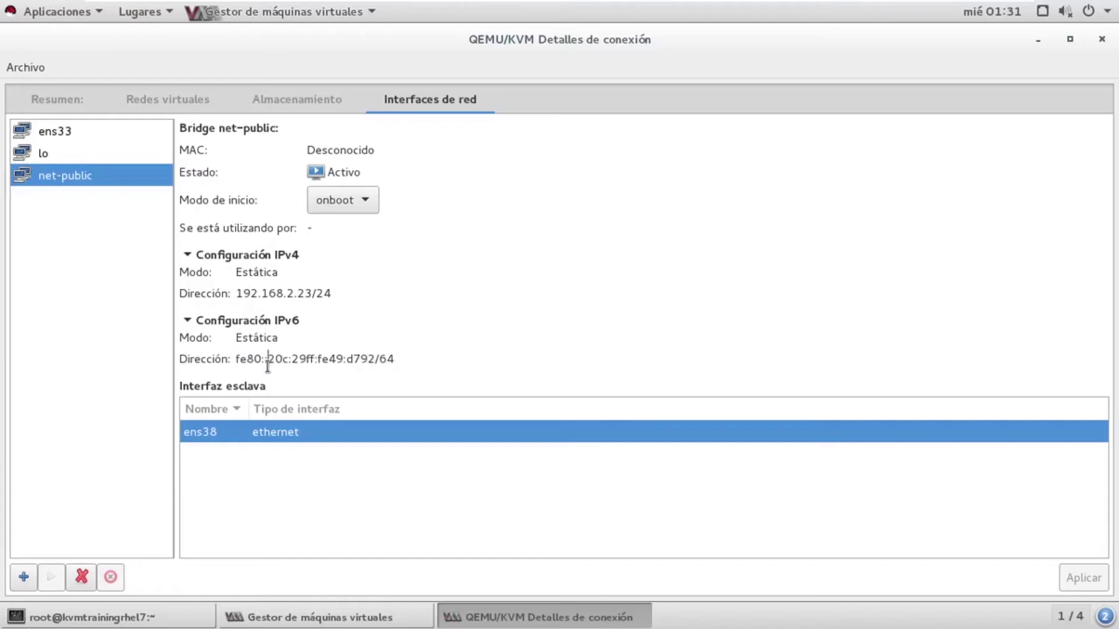